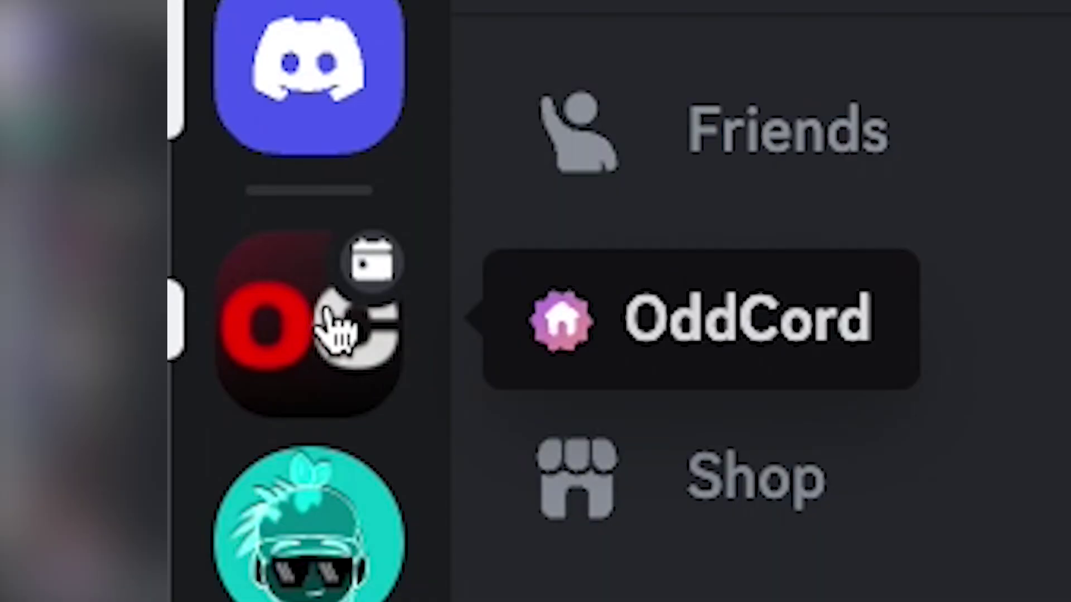
# Run -guildinfo in the OddCord server's commands channel and review the returned guild information
pyautogui.click(333, 329)
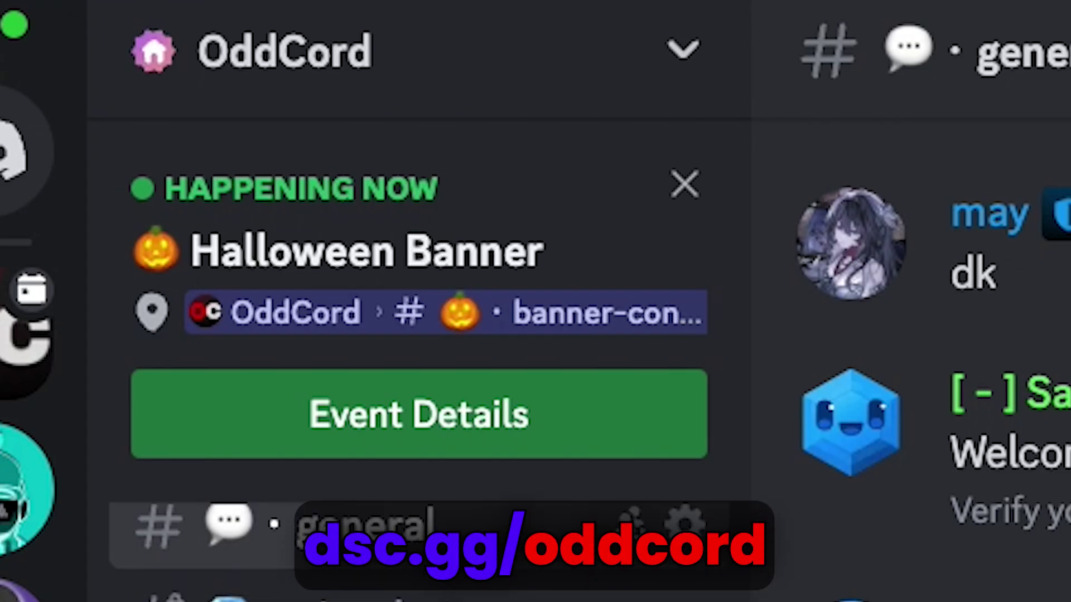
pyautogui.scroll(-2, 390, 530)
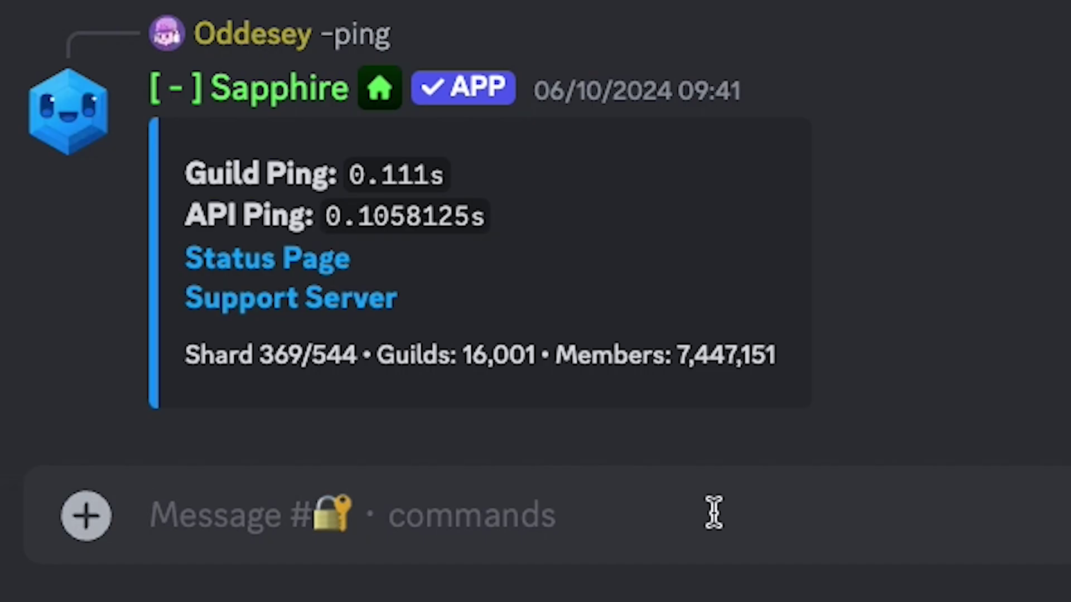
pyautogui.write('-guildinfo')
pyautogui.press('Return')
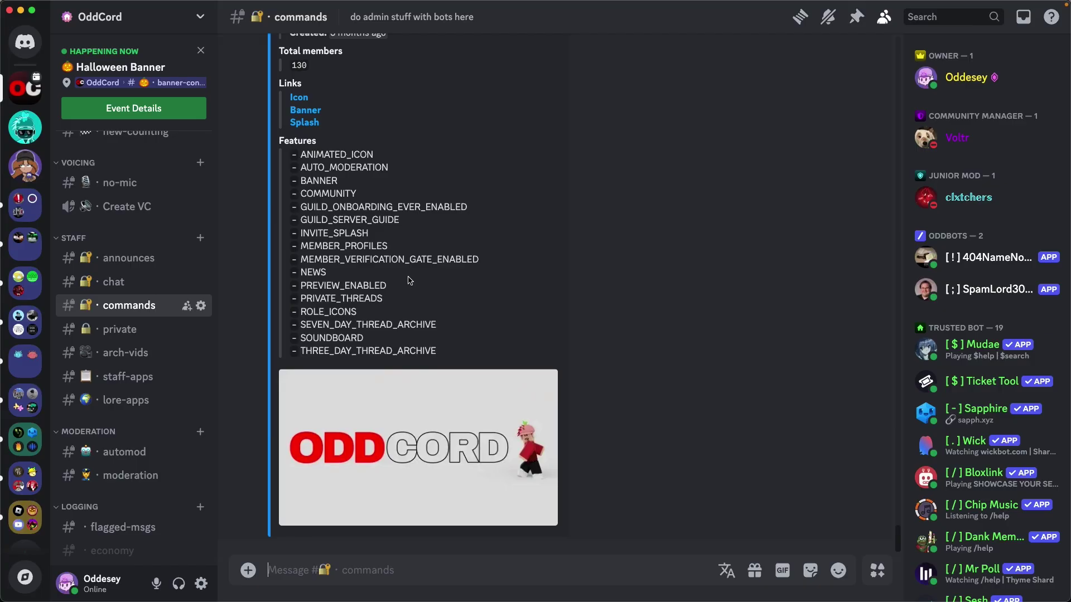
pyautogui.scroll(3, 427, 328)
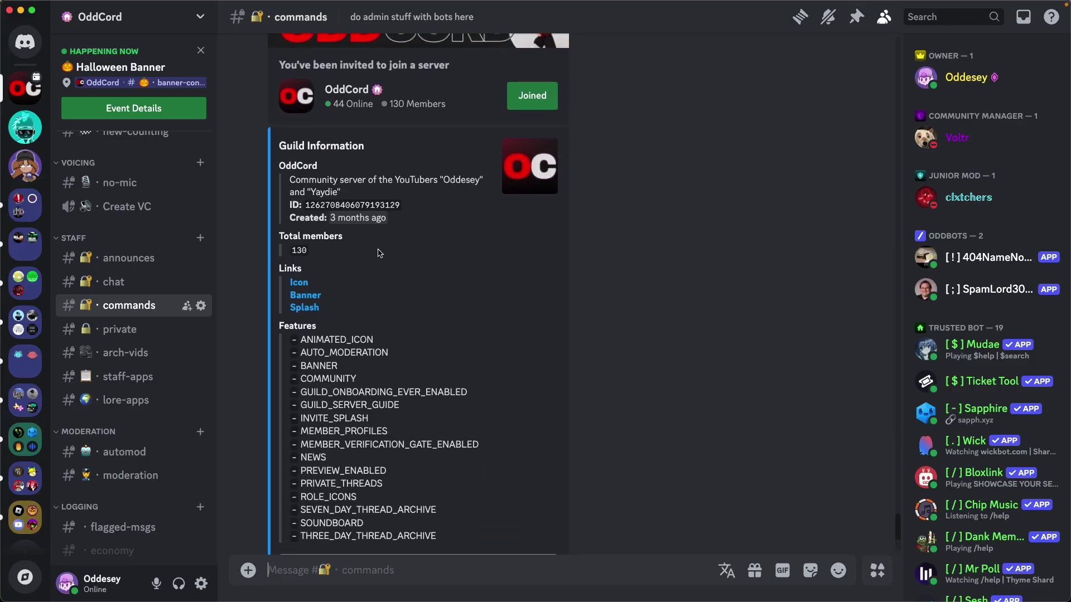
pyautogui.moveTo(350, 214)
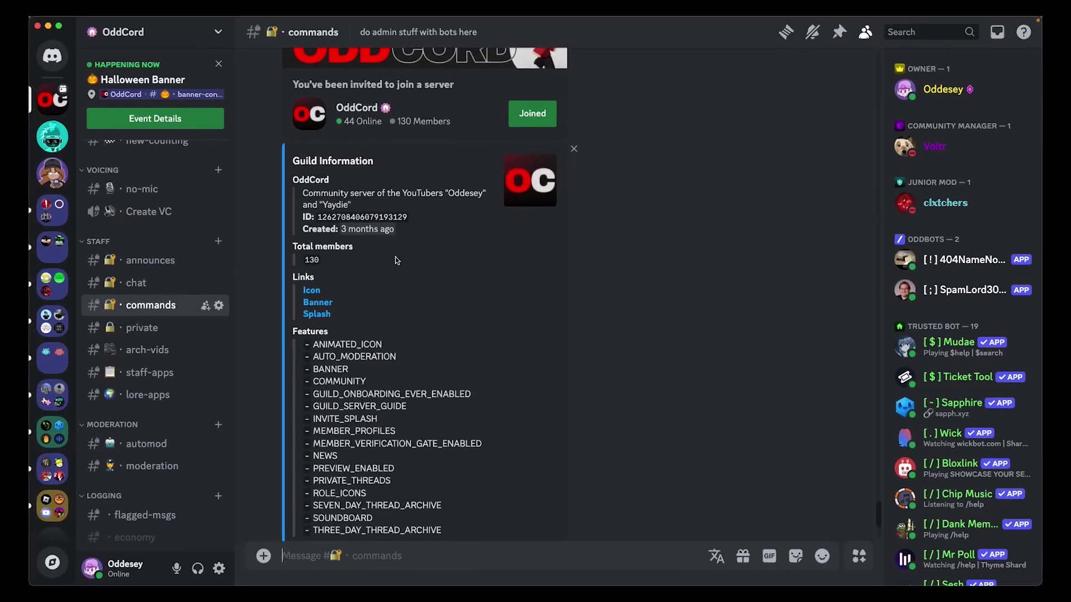
# Move the Discord window to another display and switch to the Sapphire dashboard in the browser
pyautogui.moveTo(97, 51)
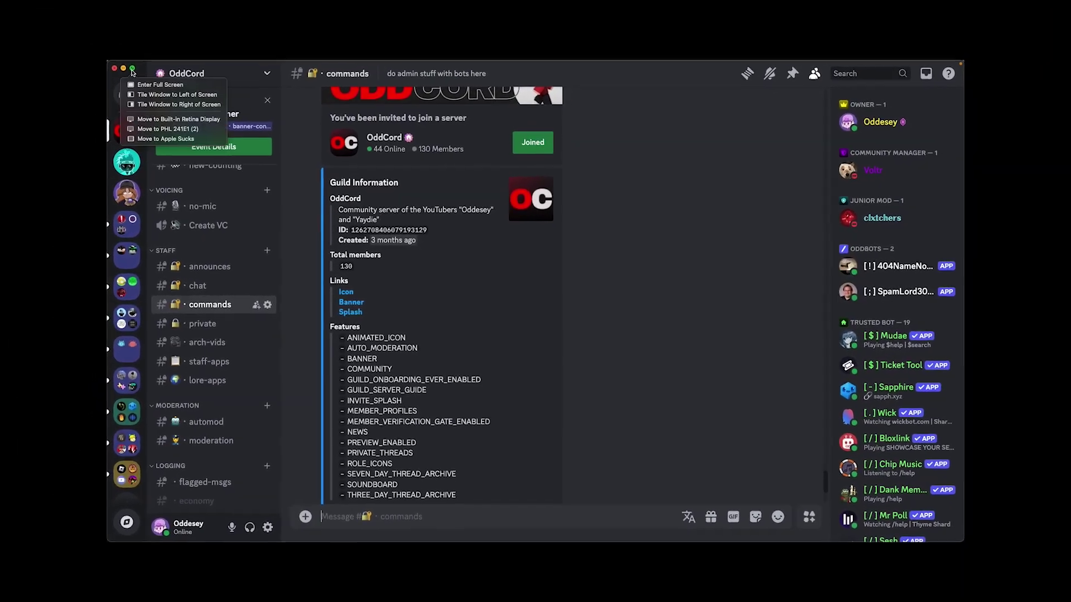
pyautogui.click(178, 133)
pyautogui.press('super+Tab')
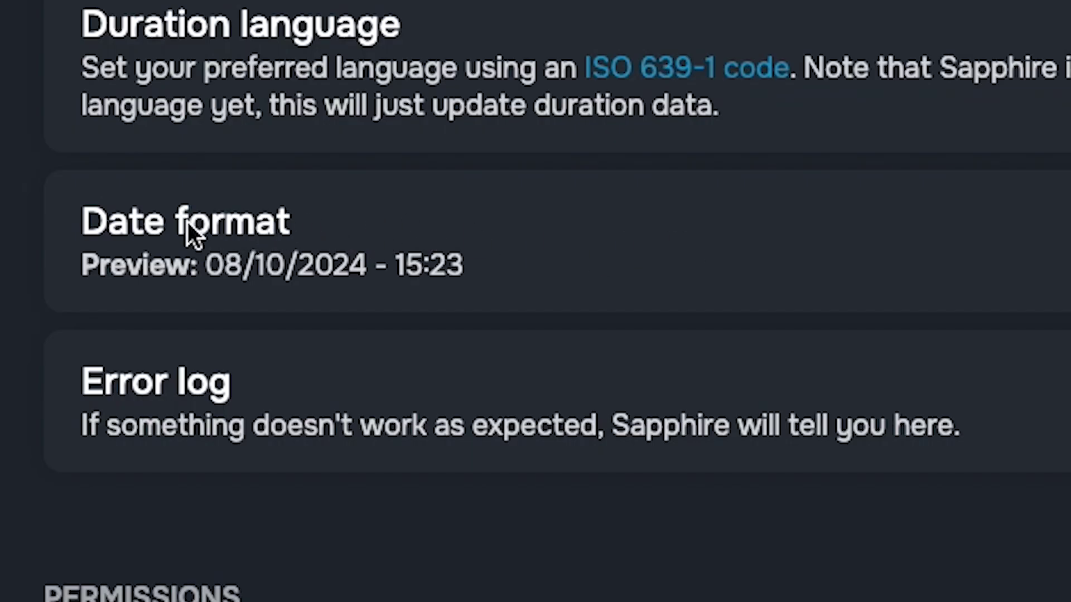
# Examine the day, month and year tokens (DD/MM/YYYY) in the Date format setting
pyautogui.moveTo(752, 171); pyautogui.dragTo(766, 170)
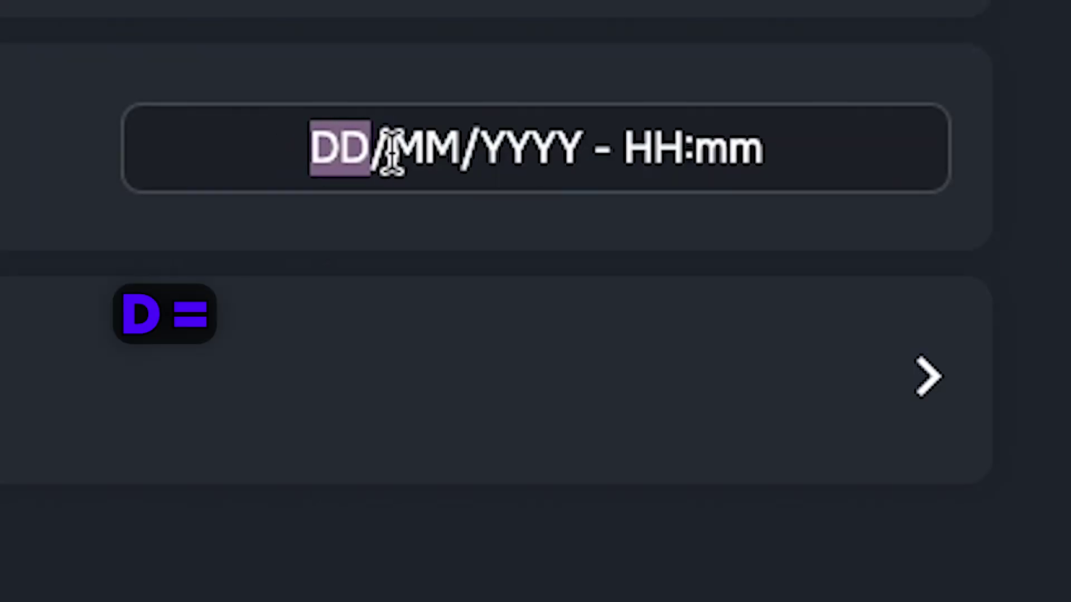
pyautogui.click(371, 138)
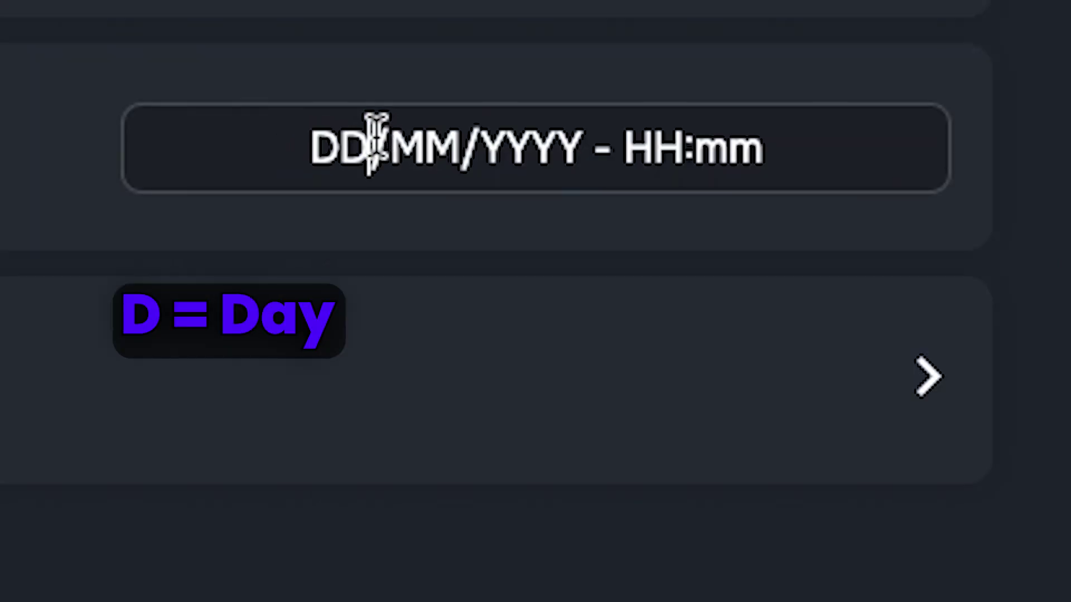
pyautogui.moveTo(304, 139); pyautogui.dragTo(364, 134)
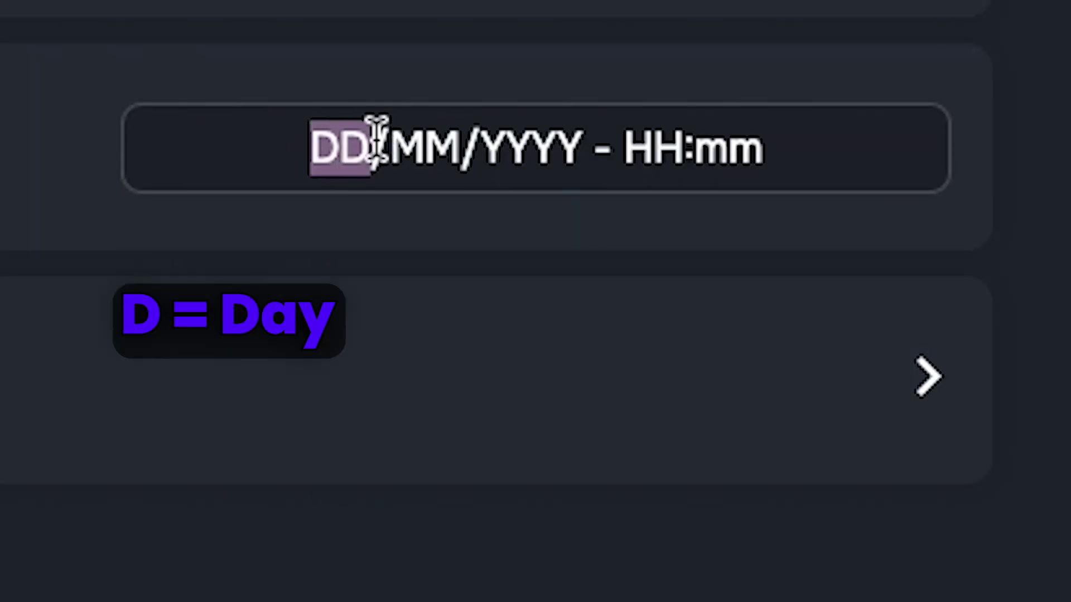
pyautogui.click(371, 147)
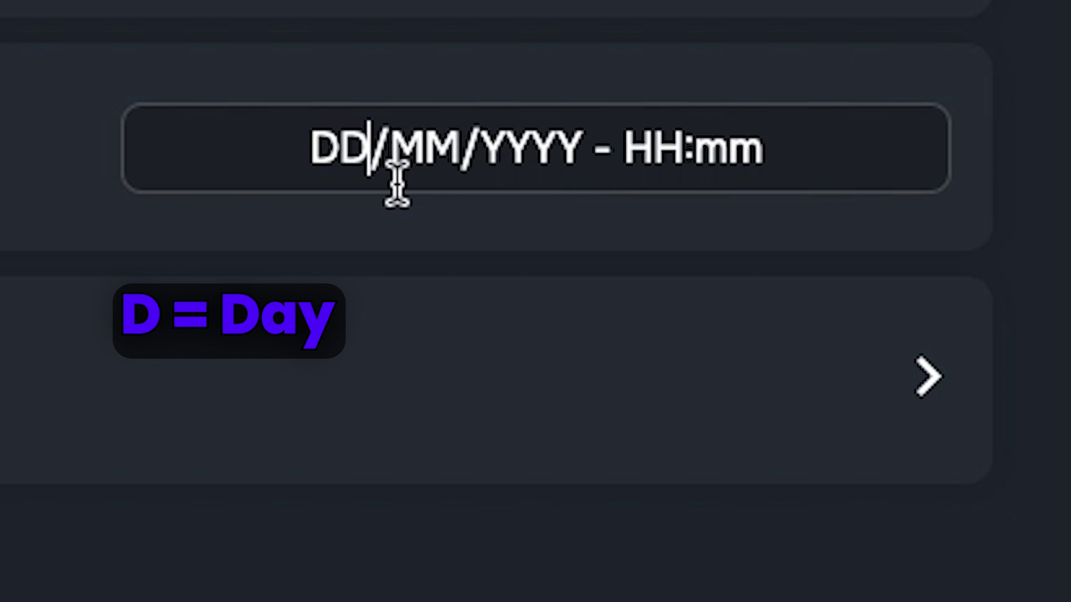
pyautogui.moveTo(366, 144); pyautogui.dragTo(451, 128)
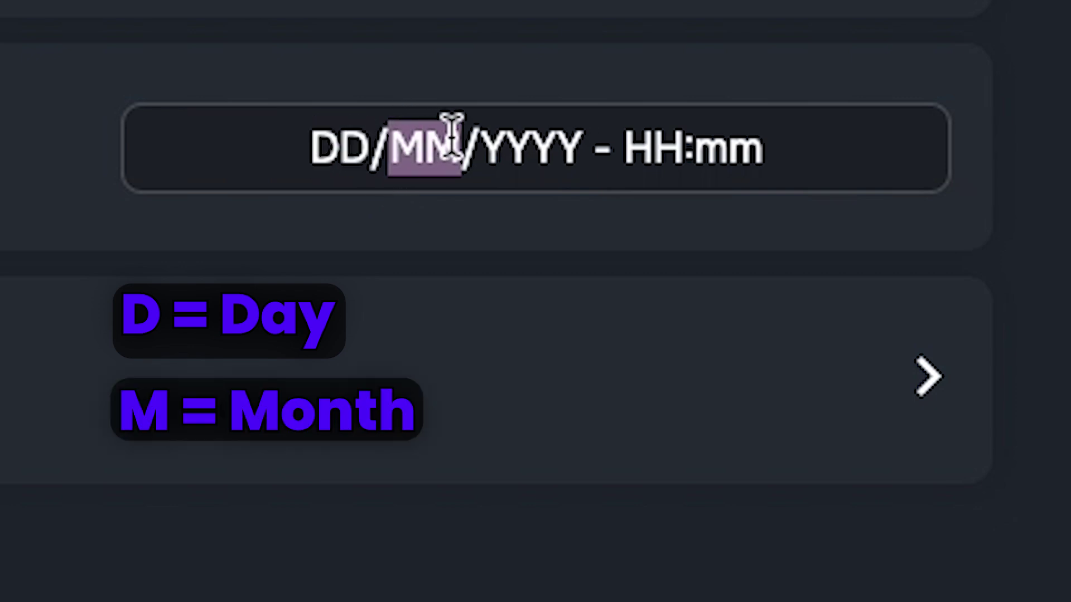
pyautogui.click(466, 141)
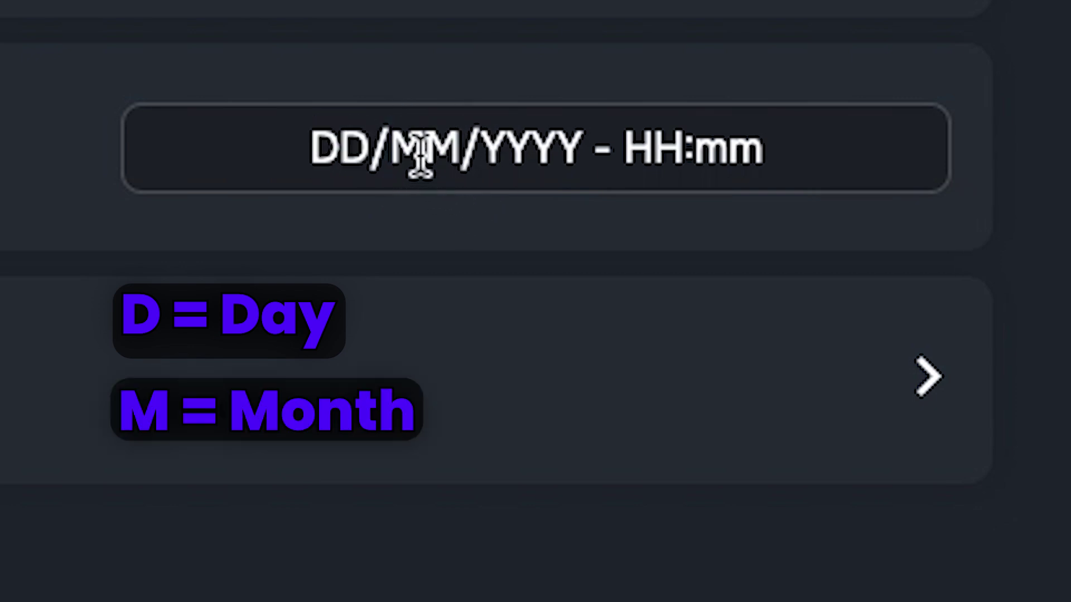
pyautogui.moveTo(400, 146); pyautogui.dragTo(584, 141)
pyautogui.click(467, 143)
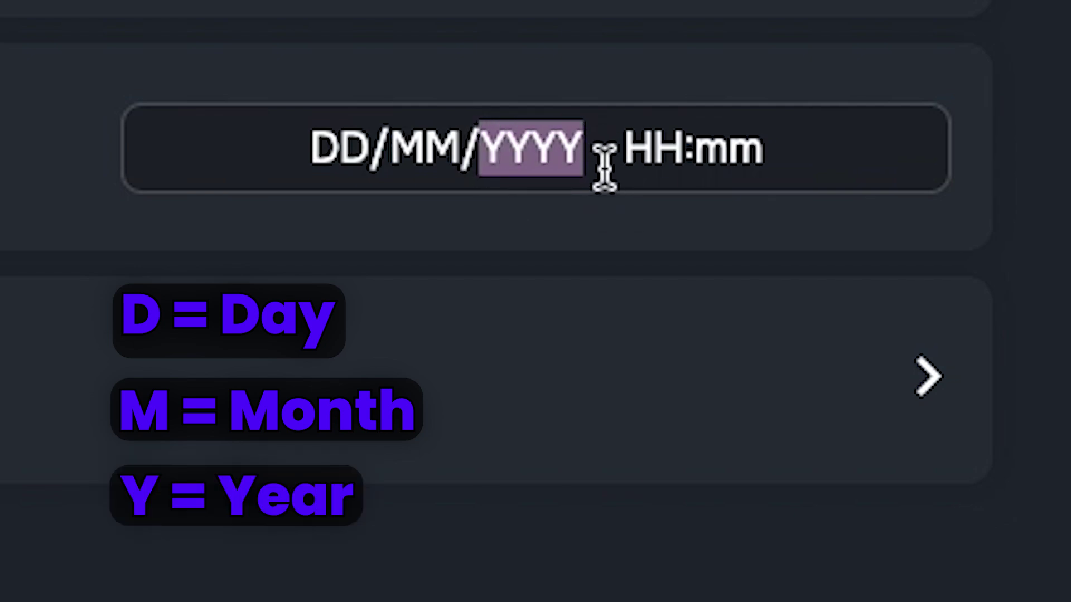
pyautogui.click(602, 151)
pyautogui.moveTo(479, 148); pyautogui.dragTo(587, 138)
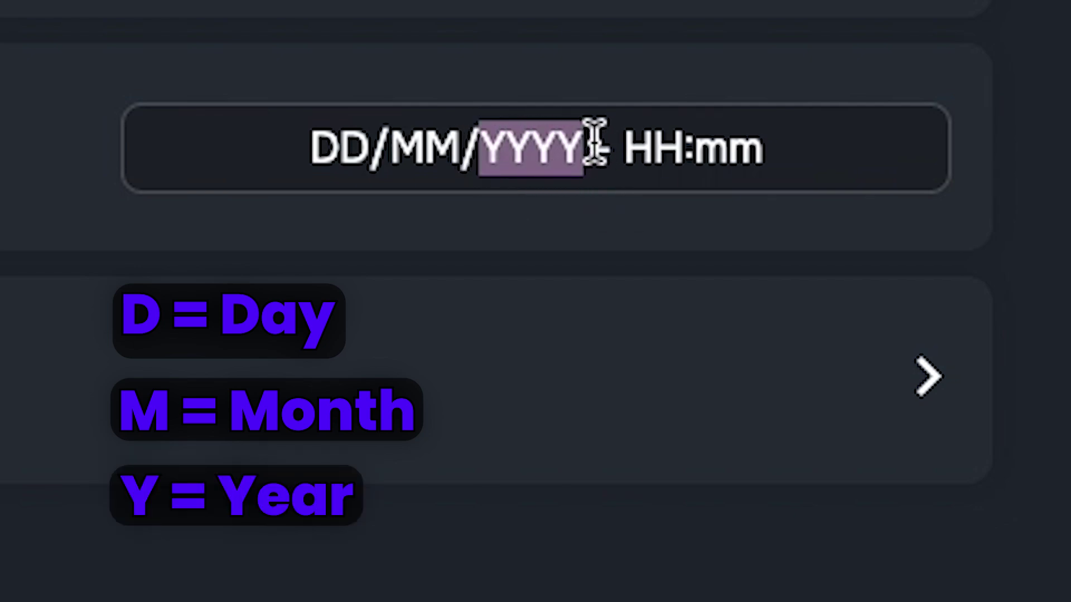
pyautogui.click(502, 145)
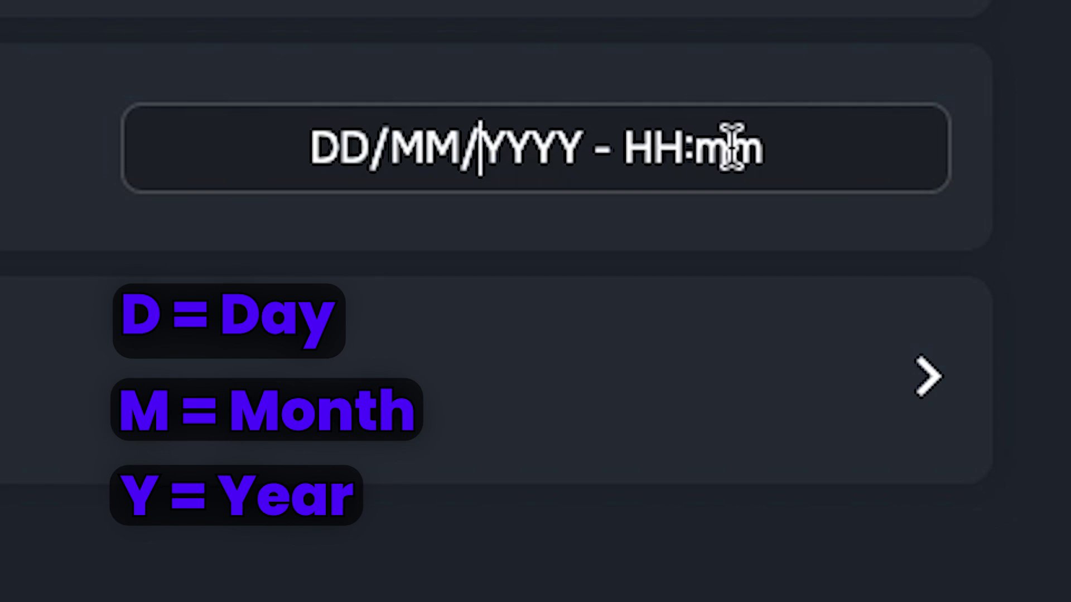
# Examine the dash separator and the hour and minute tokens (HH:mm) in the Date format setting
pyautogui.doubleClick(604, 146)
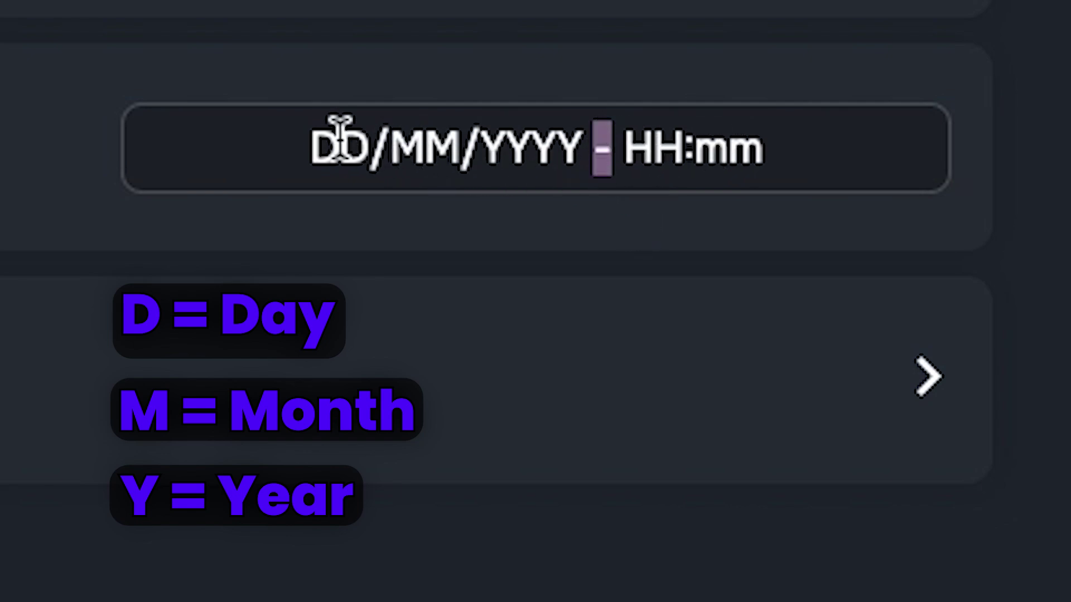
pyautogui.moveTo(337, 140); pyautogui.dragTo(594, 144)
pyautogui.doubleClick(718, 147)
pyautogui.click(587, 151)
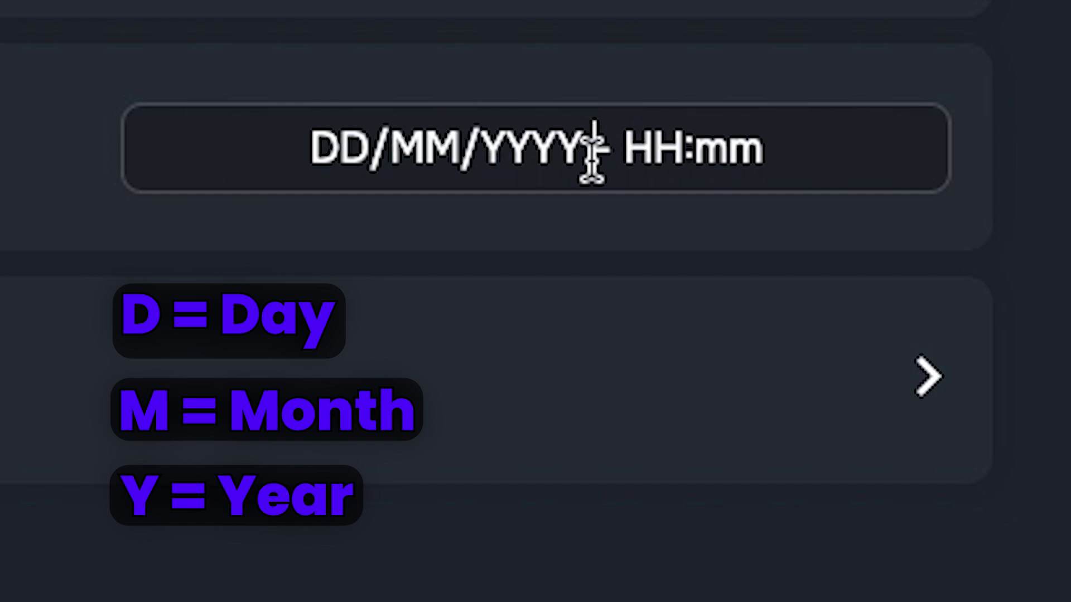
pyautogui.moveTo(629, 148); pyautogui.dragTo(681, 135)
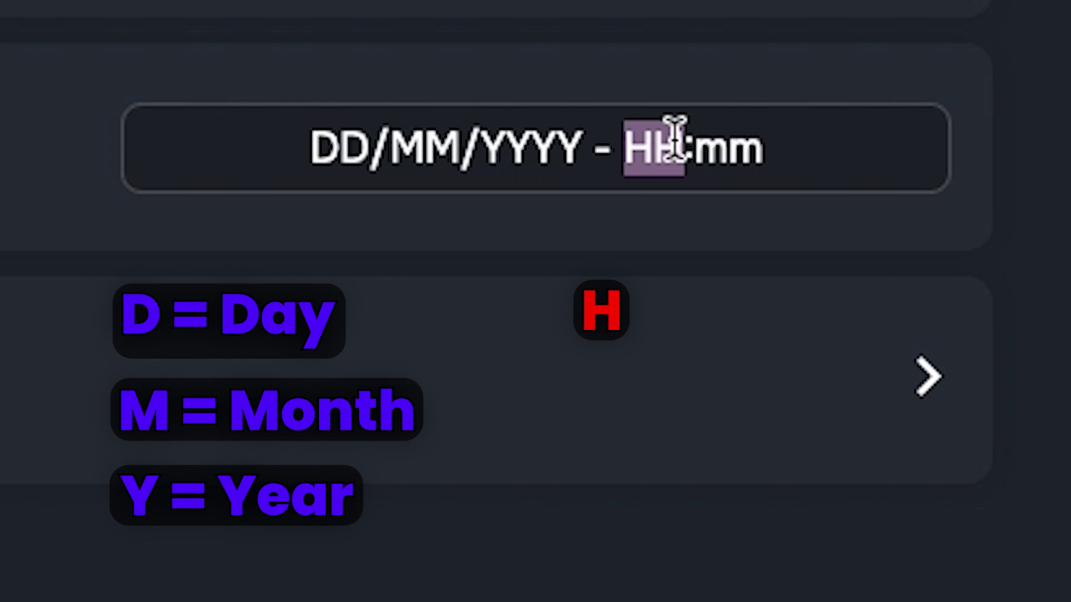
pyautogui.moveTo(694, 148); pyautogui.dragTo(789, 145)
pyautogui.moveTo(633, 148); pyautogui.dragTo(791, 139)
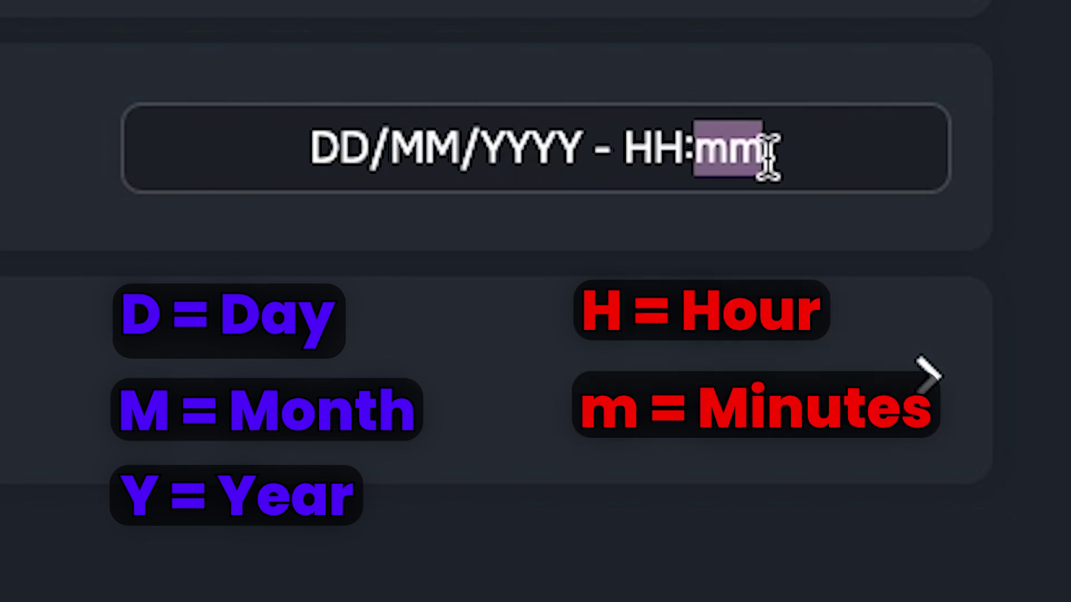
pyautogui.click(685, 141)
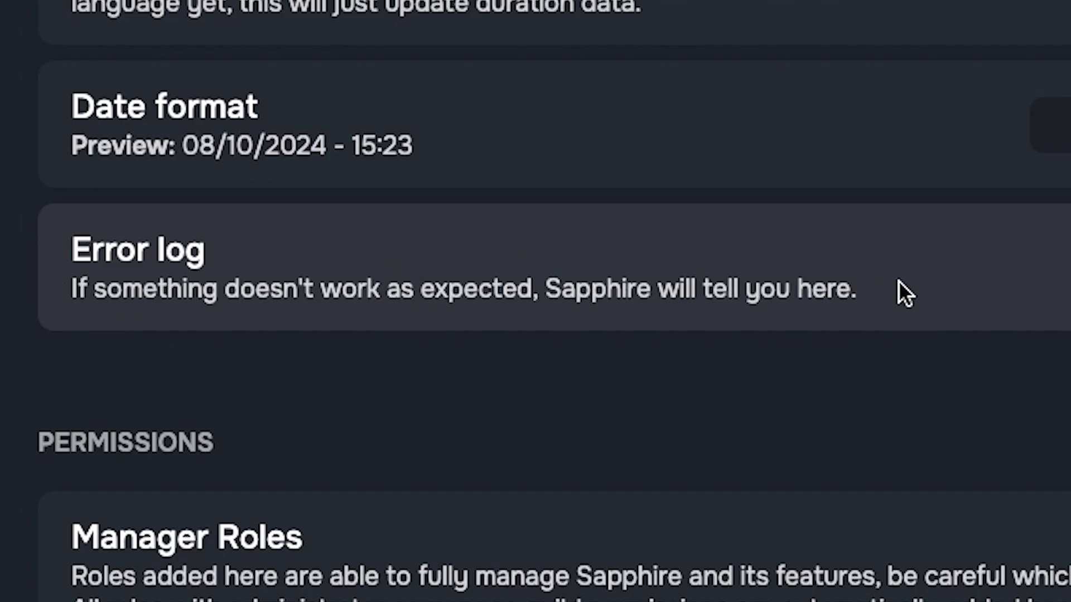
# Check the Error log for the OddCord server and return to General Settings
pyautogui.click(899, 240)
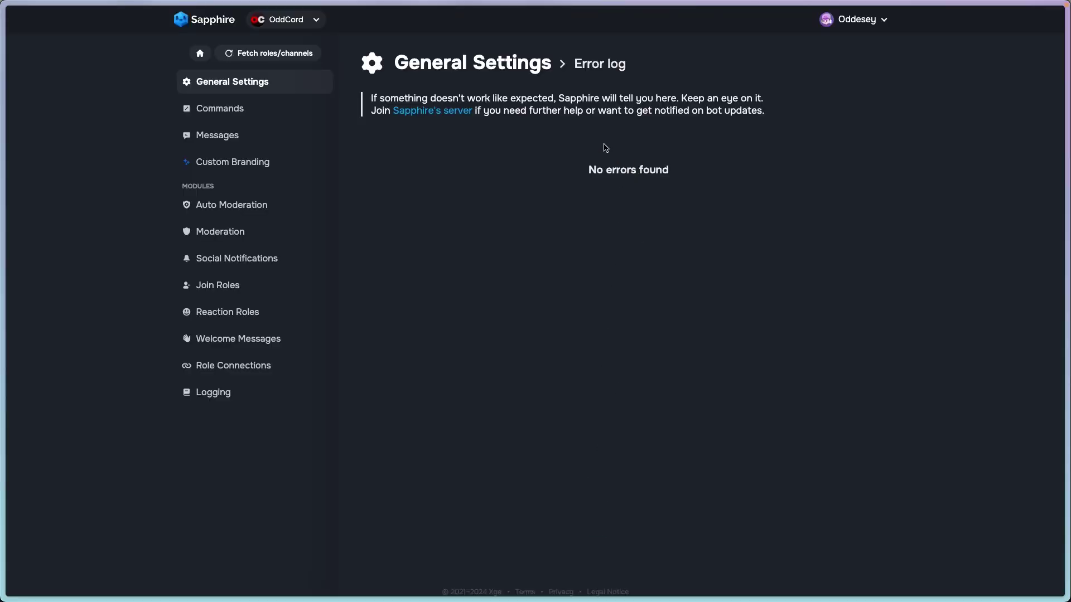
pyautogui.click(474, 63)
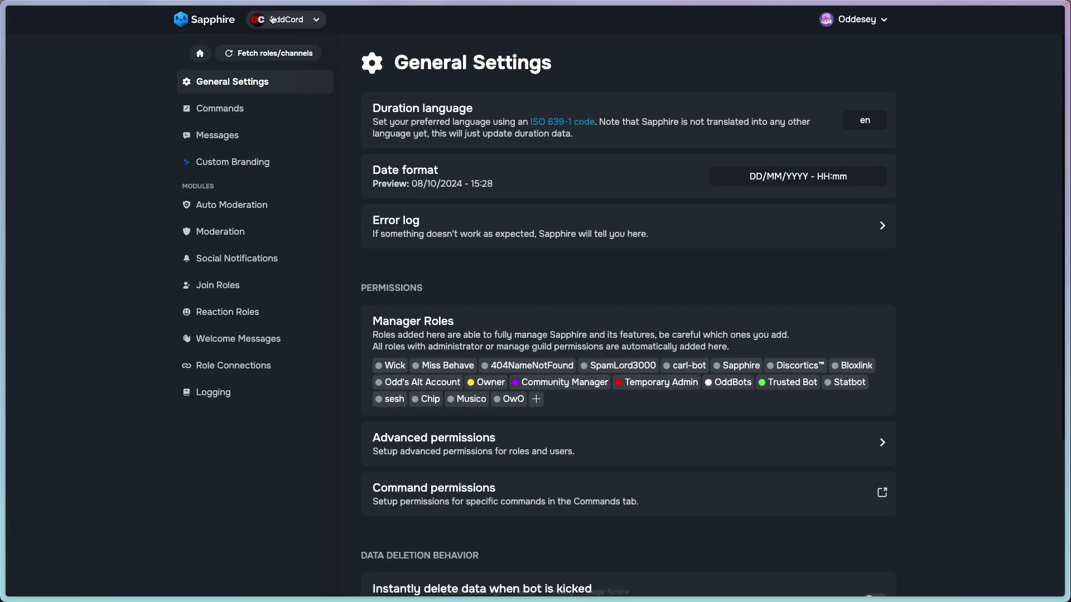
pyautogui.click(680, 222)
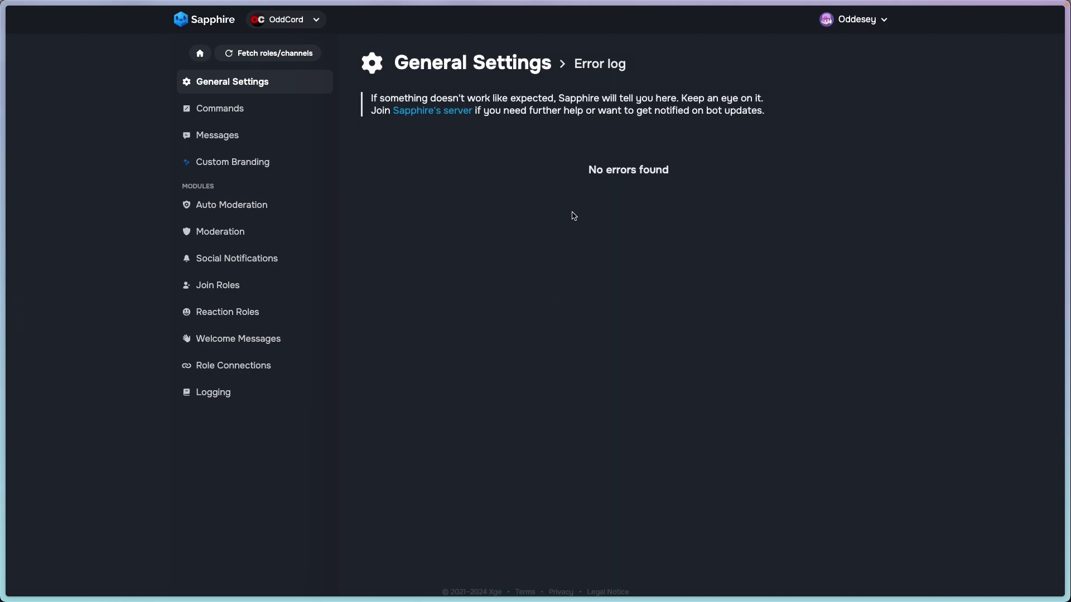
pyautogui.click(496, 62)
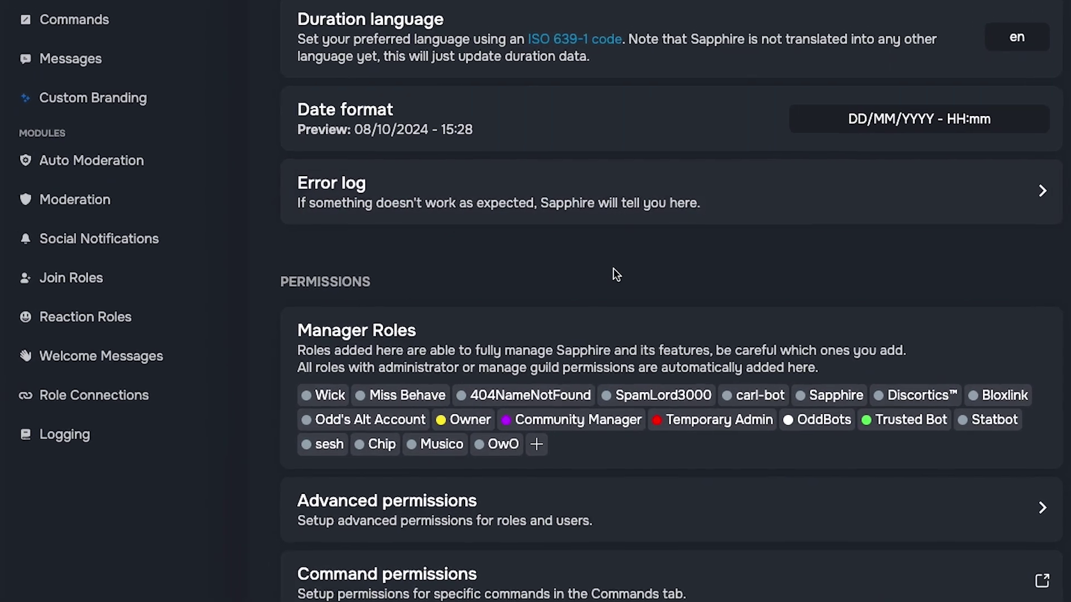
pyautogui.click(590, 181)
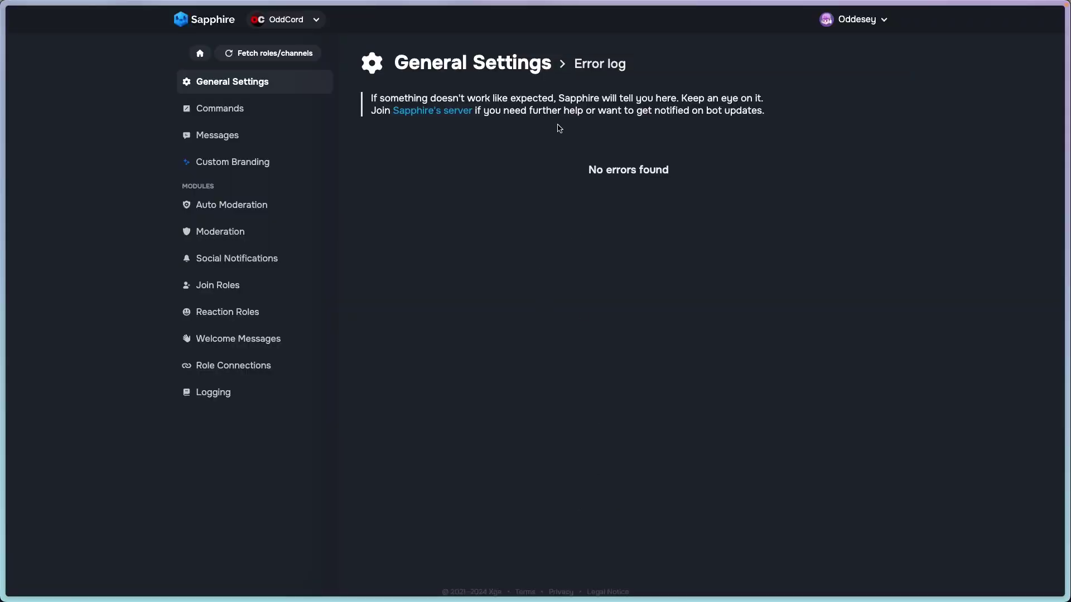
pyautogui.click(477, 62)
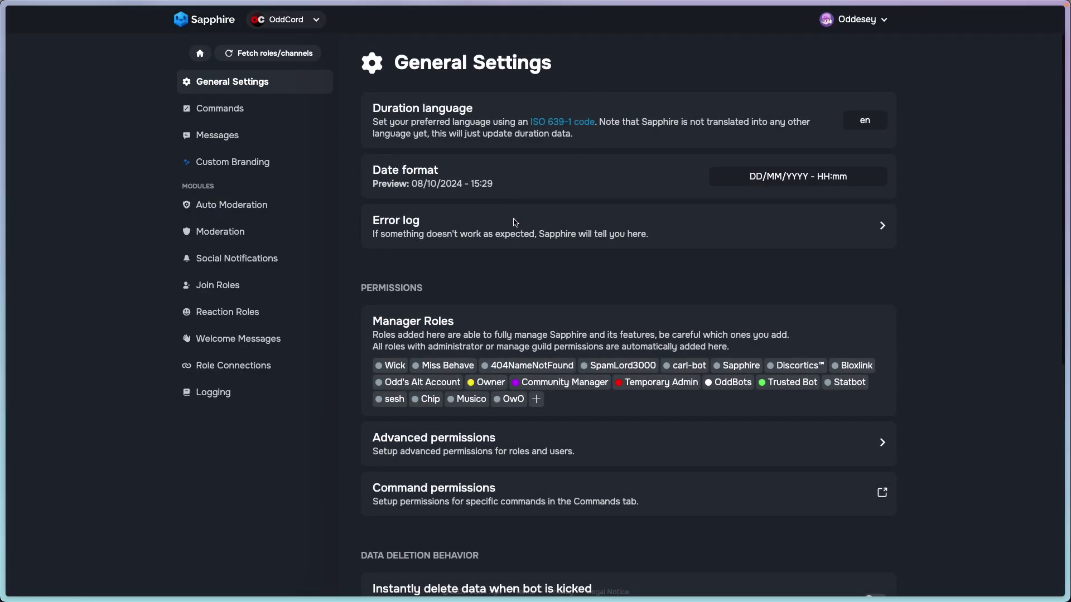
# Switch the dashboard to the HOF [OUT OF USE] server and inspect the details of a welcomemessages entry in its Error log
pyautogui.click(291, 21)
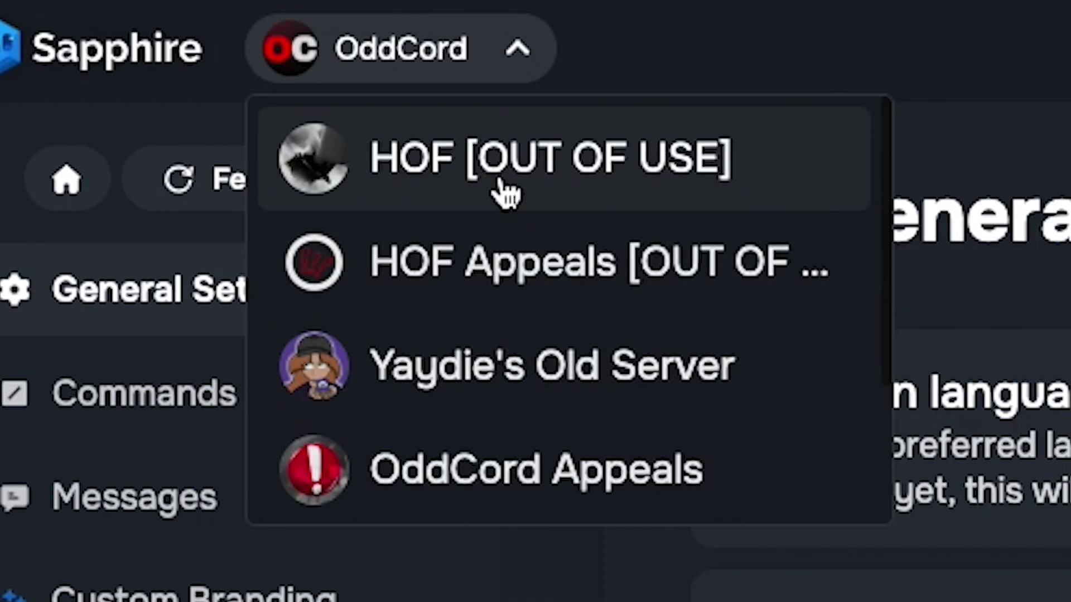
pyautogui.click(506, 193)
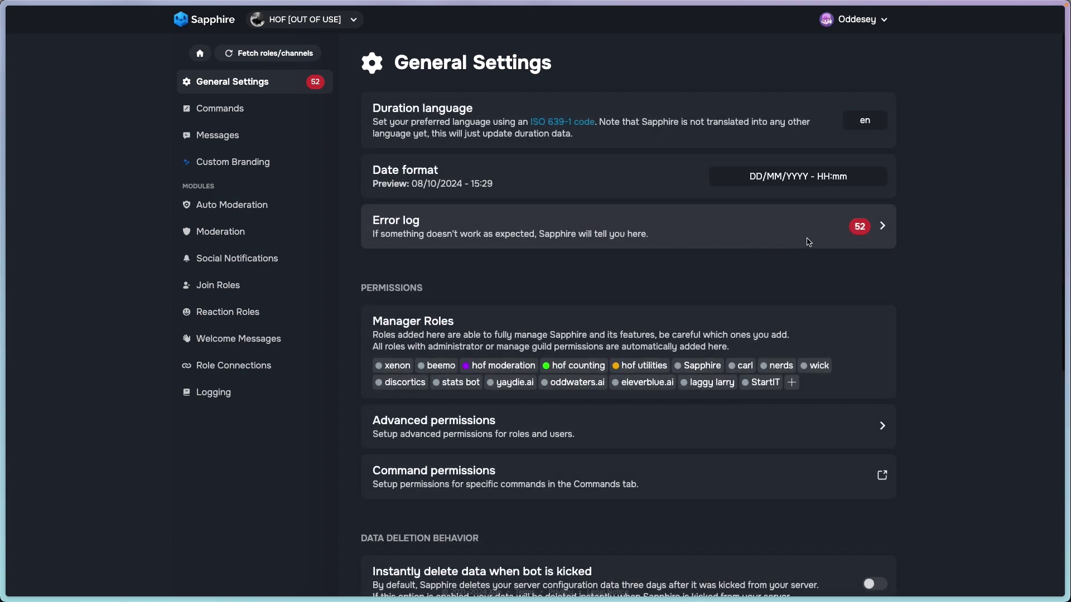
pyautogui.click(808, 242)
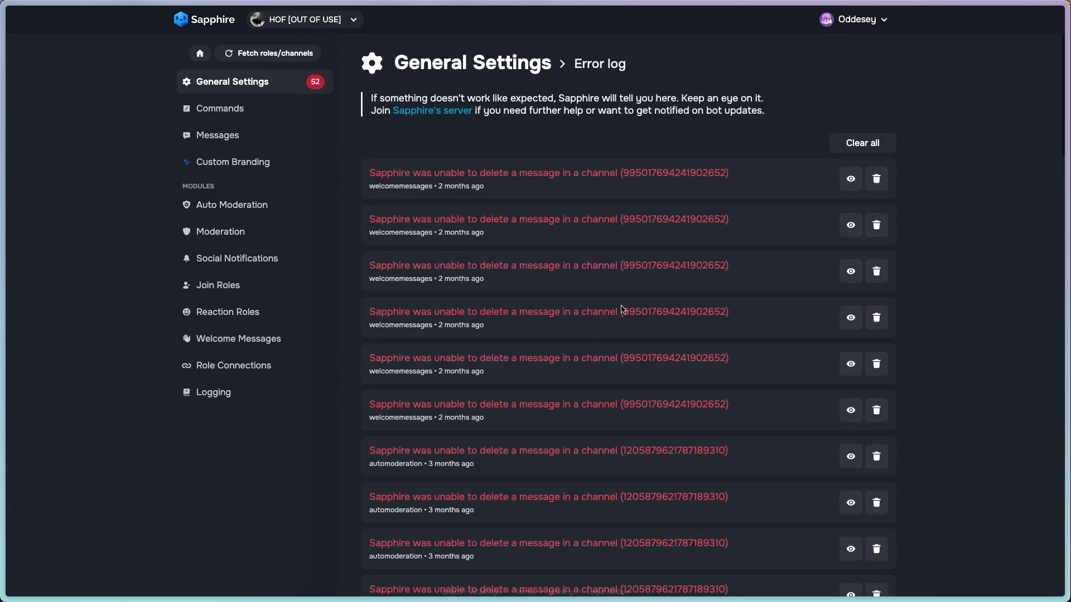
pyautogui.scroll(-10, 658, 346)
pyautogui.scroll(10, 636, 346)
pyautogui.click(850, 272)
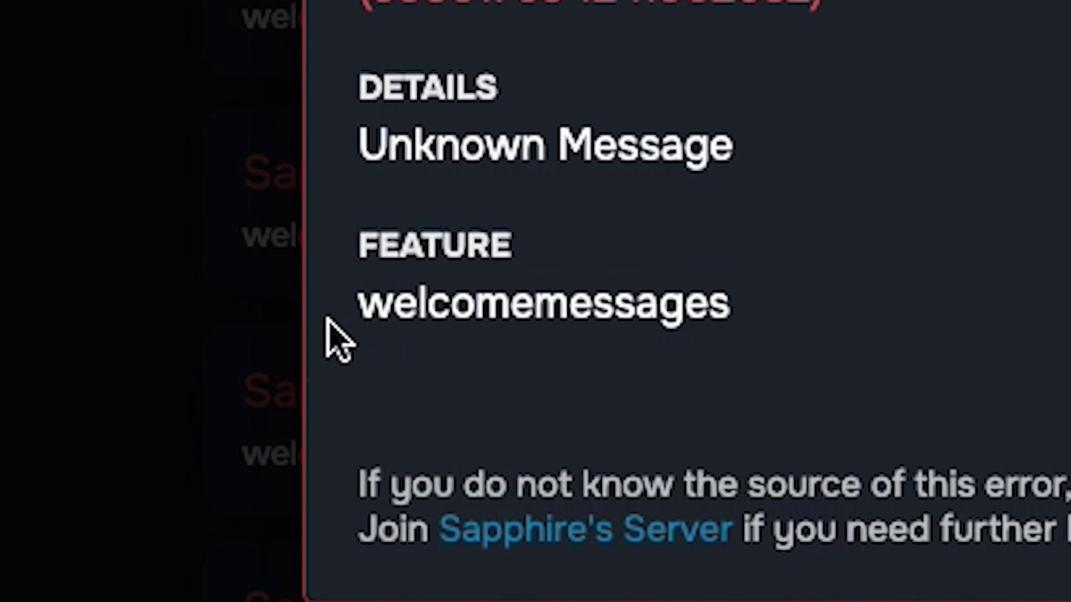
pyautogui.press('Escape')
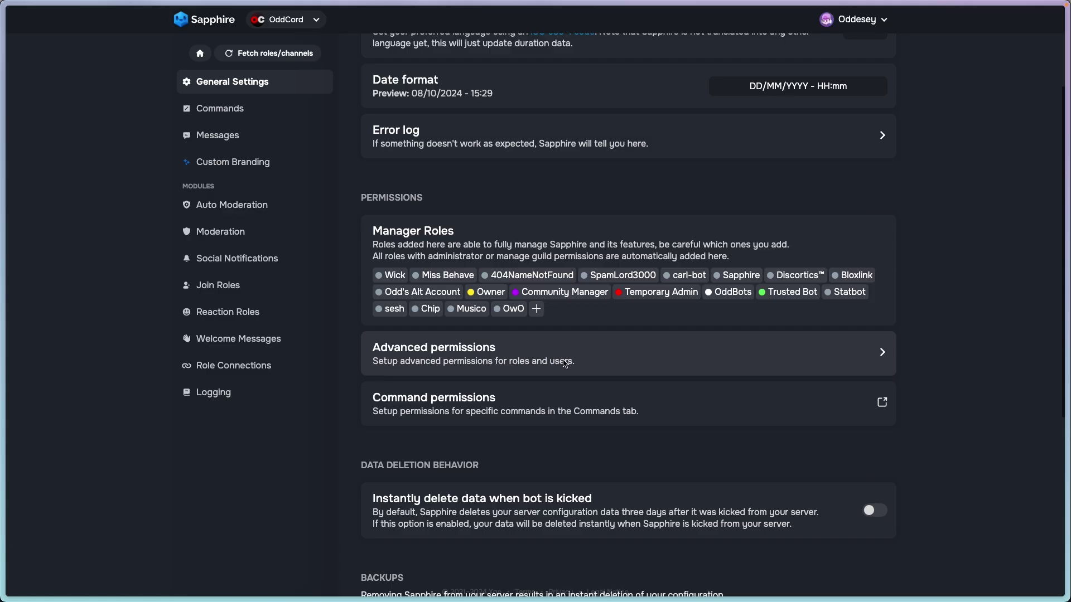
# Open Advanced permissions and start adding a new entry for a user instead of a role
pyautogui.click(565, 363)
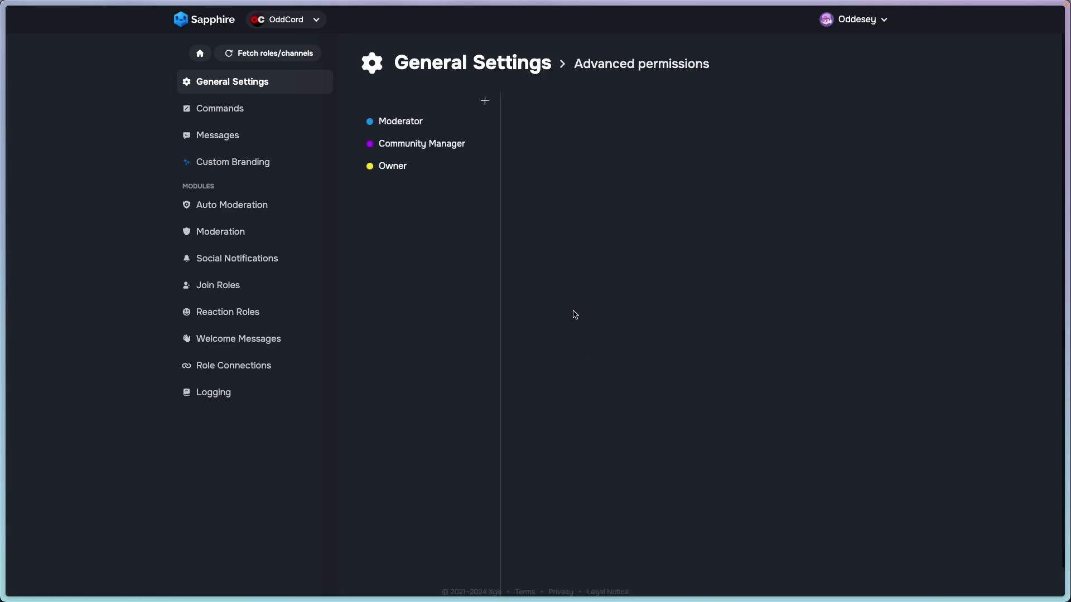
pyautogui.click(485, 100)
pyautogui.click(515, 119)
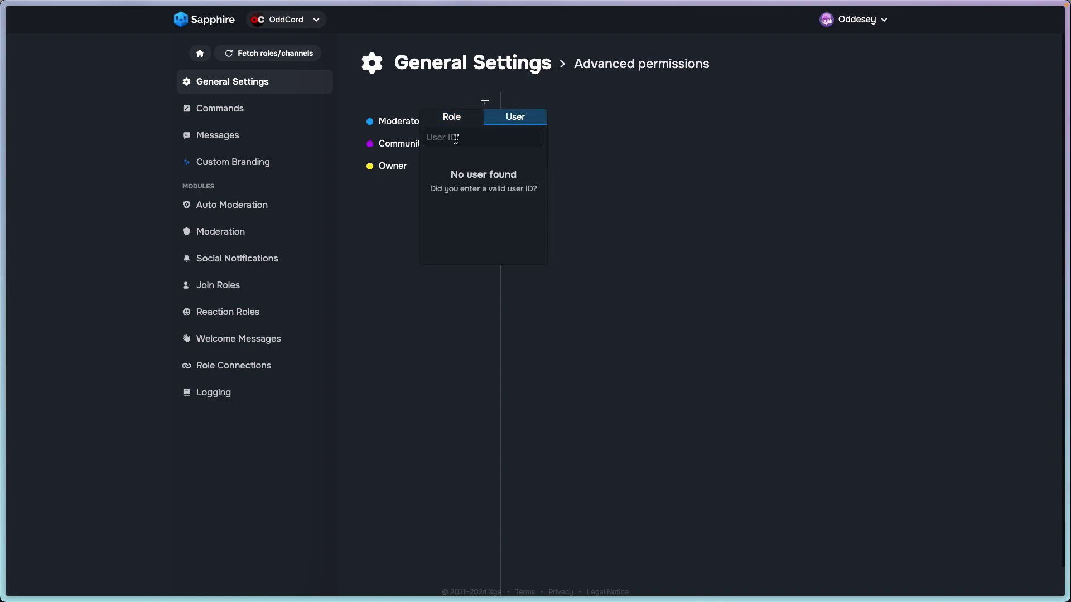
# Switch to Discord and inspect the options for the Owner and Junior Mod members, including the assigned roles and Copy User ID
pyautogui.hotkey('ctrl', 'Right')
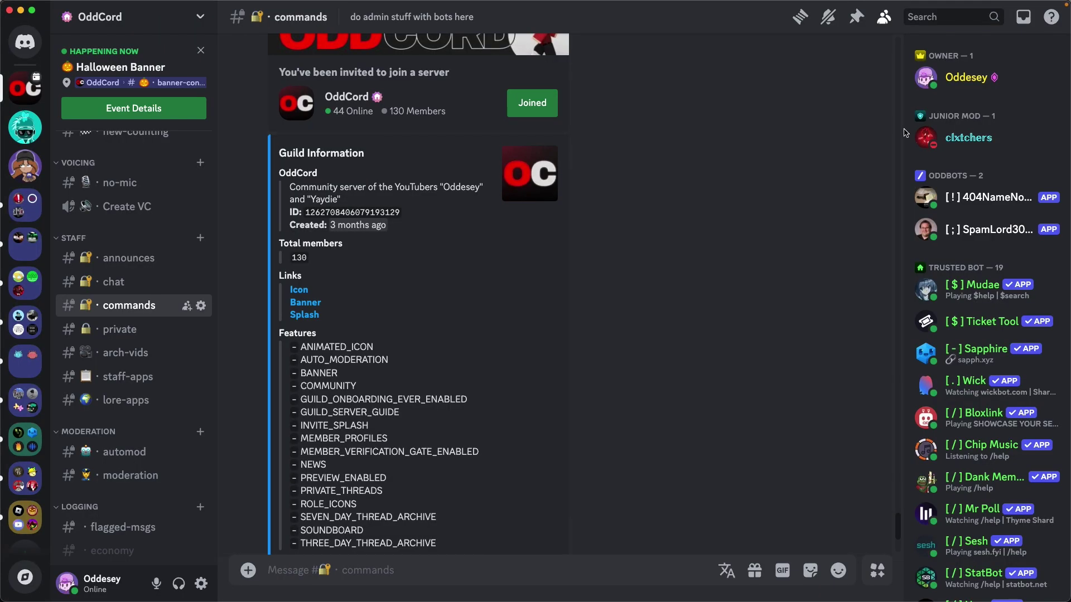
pyautogui.rightClick(962, 88)
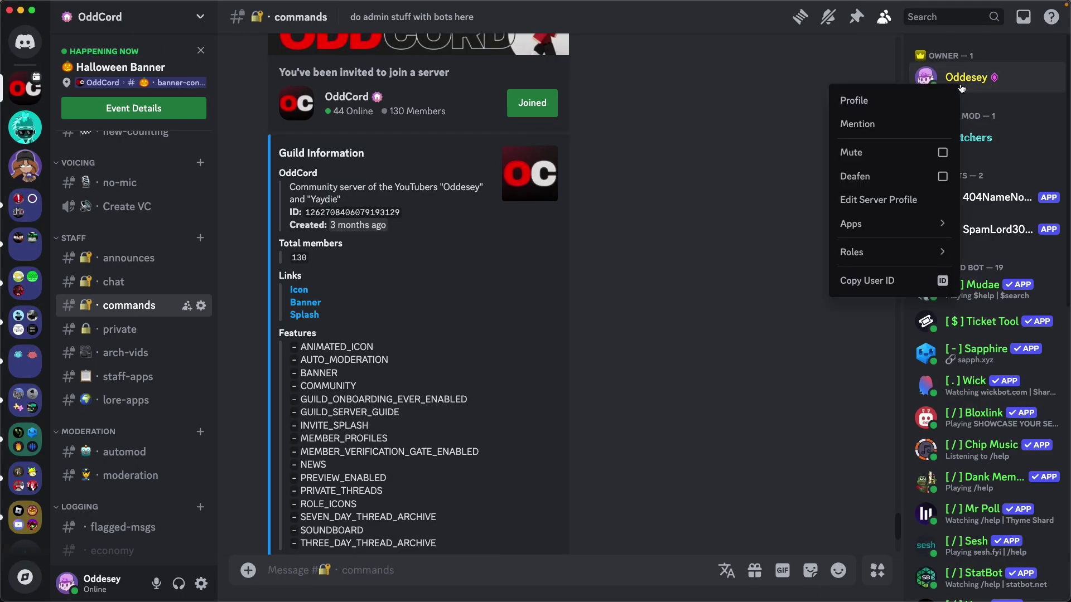
pyautogui.click(764, 86)
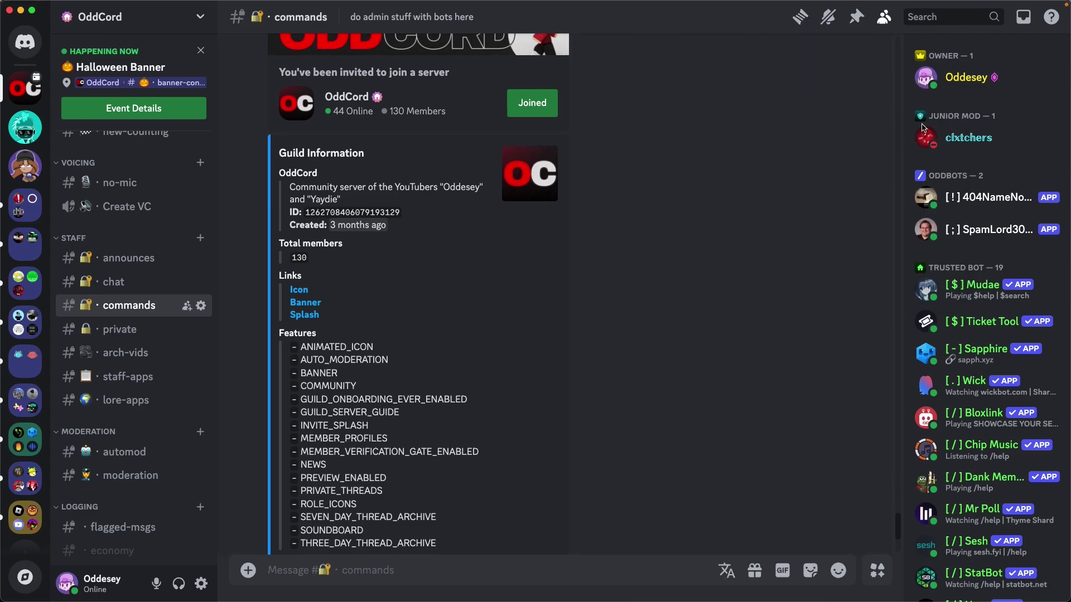
pyautogui.rightClick(955, 143)
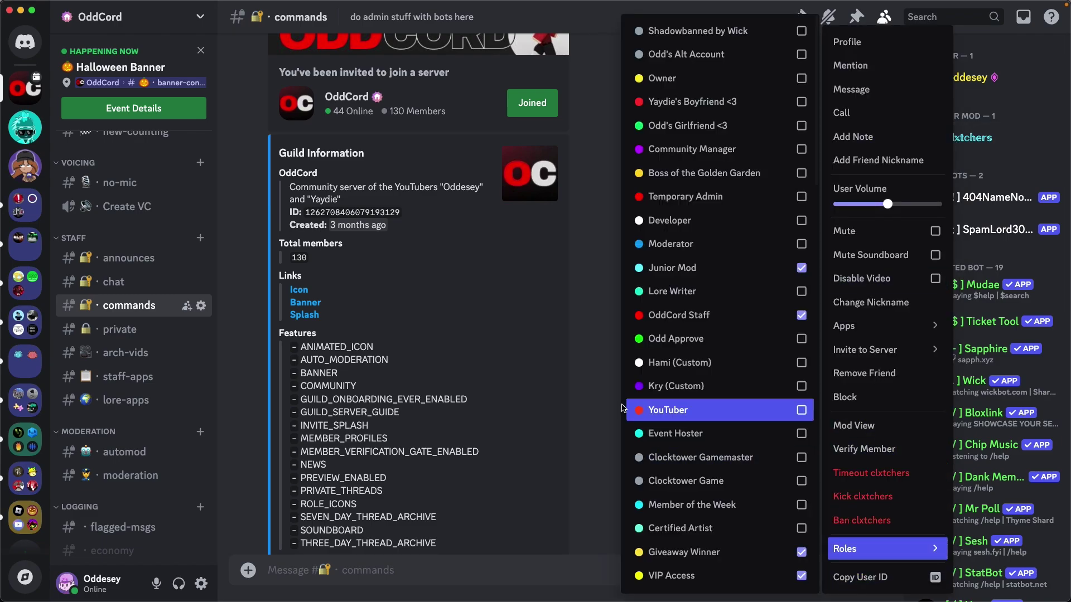
pyautogui.click(602, 399)
pyautogui.rightClick(948, 140)
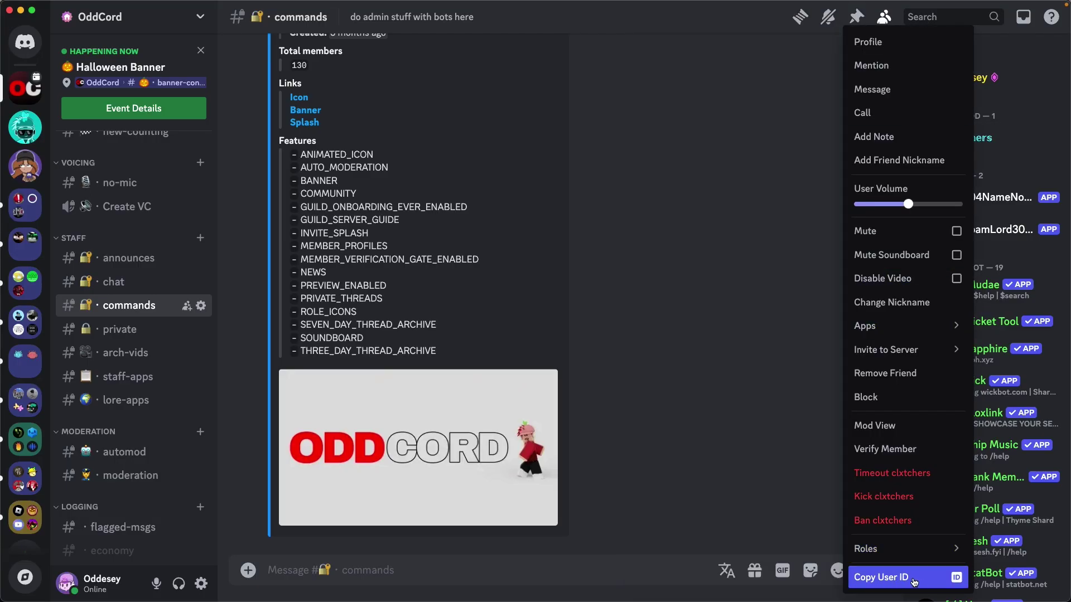
pyautogui.click(541, 314)
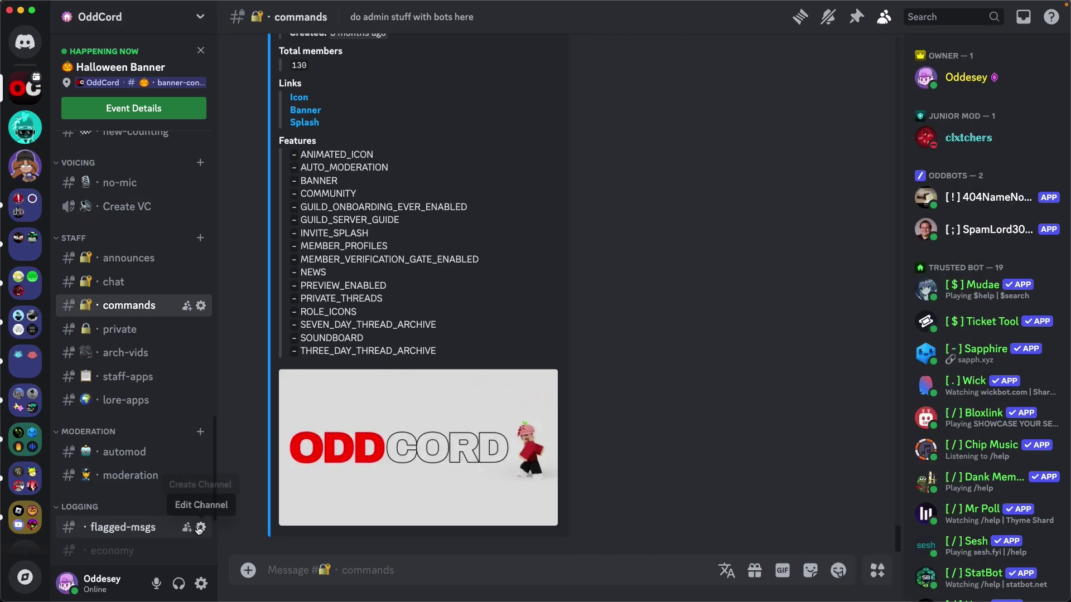
# View the Developer Mode option in Discord's Advanced settings and return to the OddCord server
pyautogui.click(201, 584)
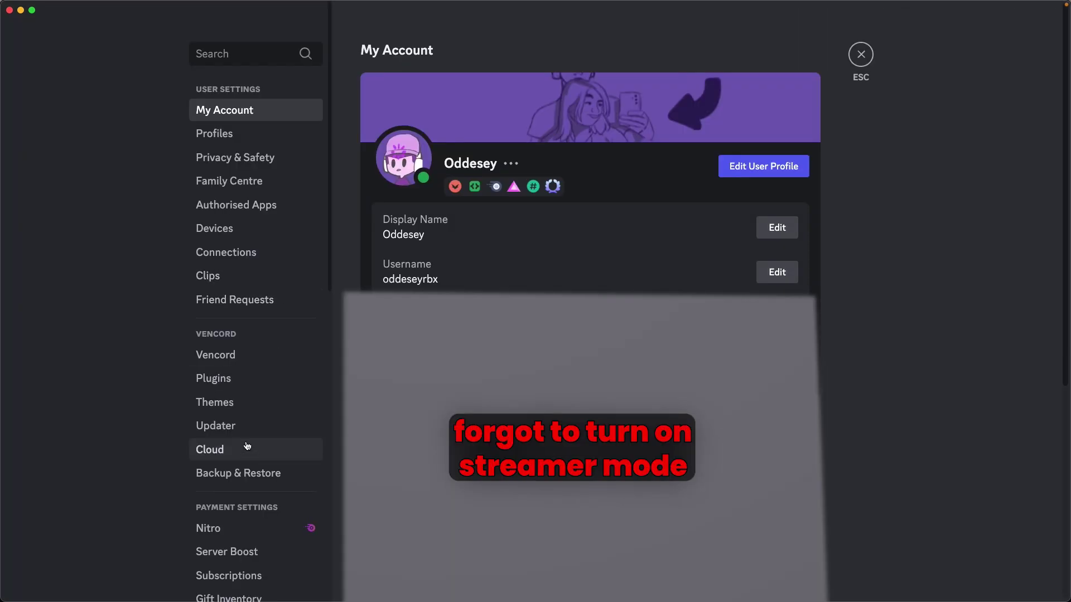
pyautogui.scroll(-1, 224, 353)
pyautogui.scroll(-5, 224, 353)
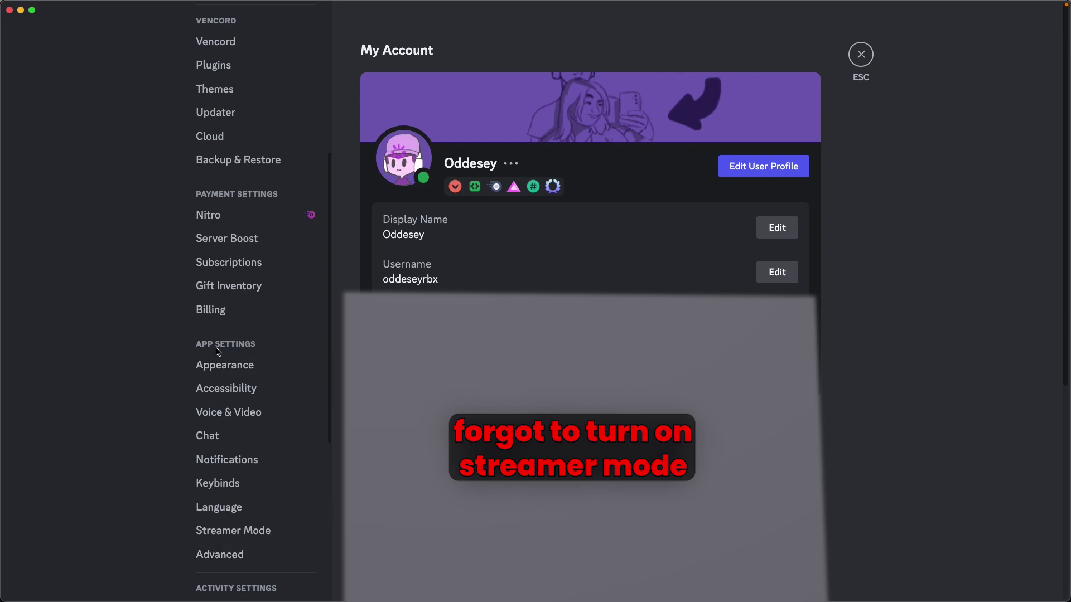
pyautogui.click(275, 556)
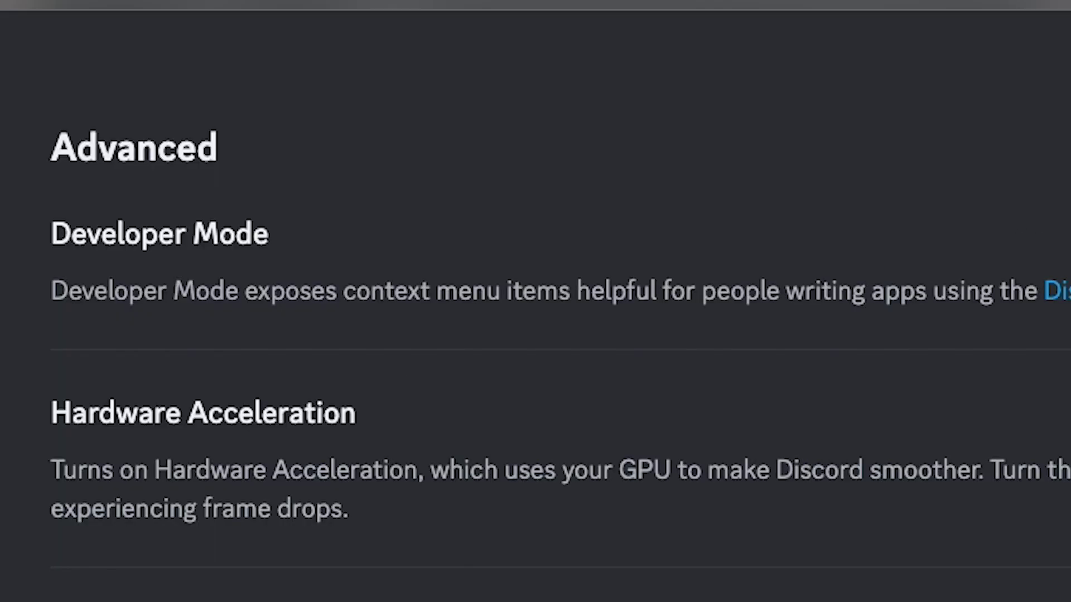
pyautogui.click(860, 56)
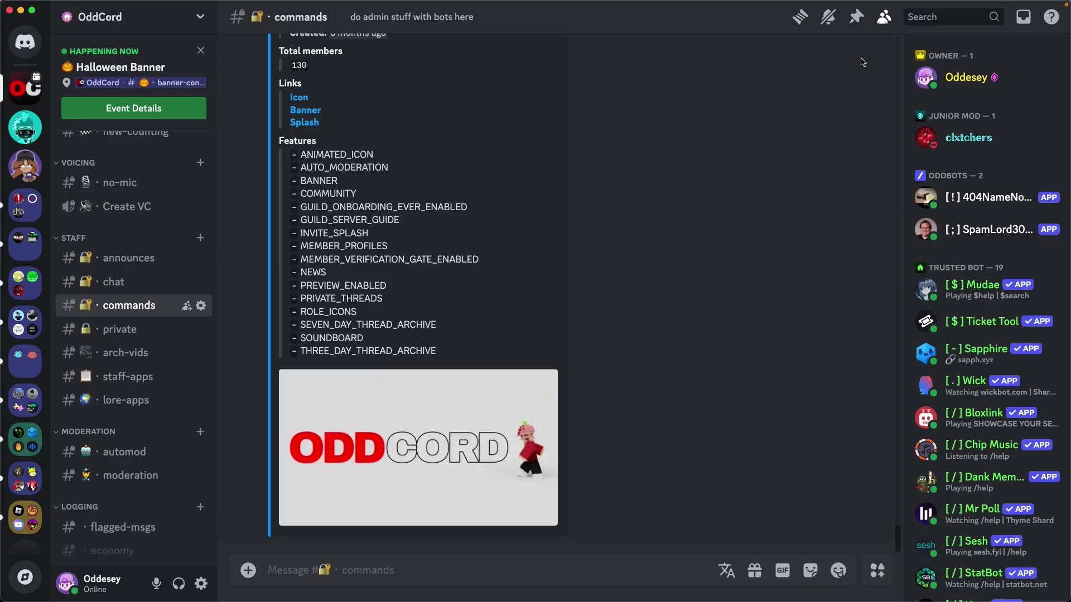
# Copy the Junior Mod member's user ID and look it up in the user search of Sapphire's Advanced permissions
pyautogui.rightClick(970, 139)
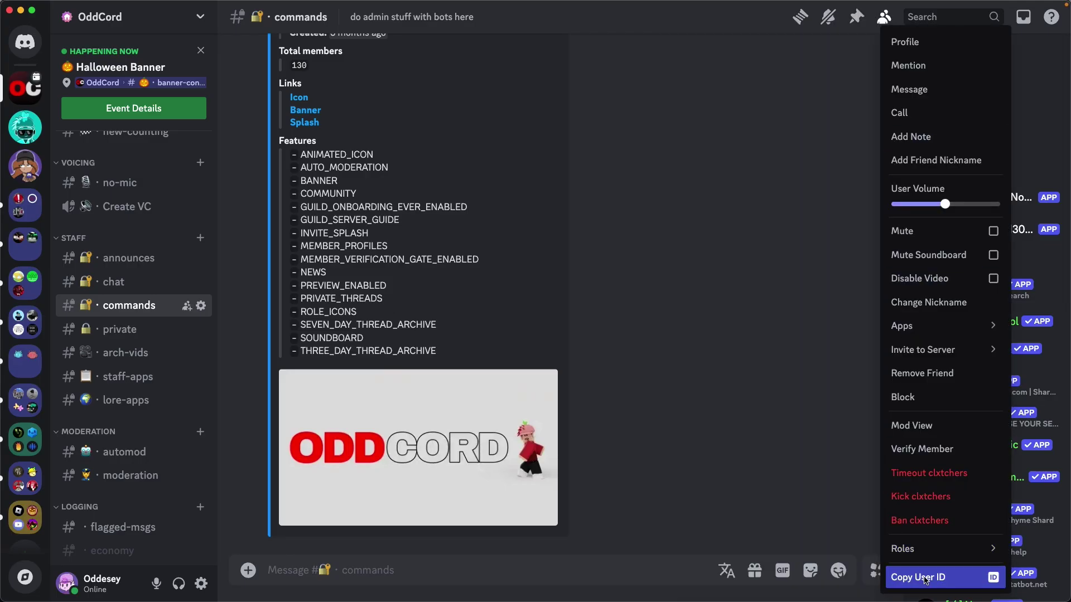
pyautogui.click(926, 578)
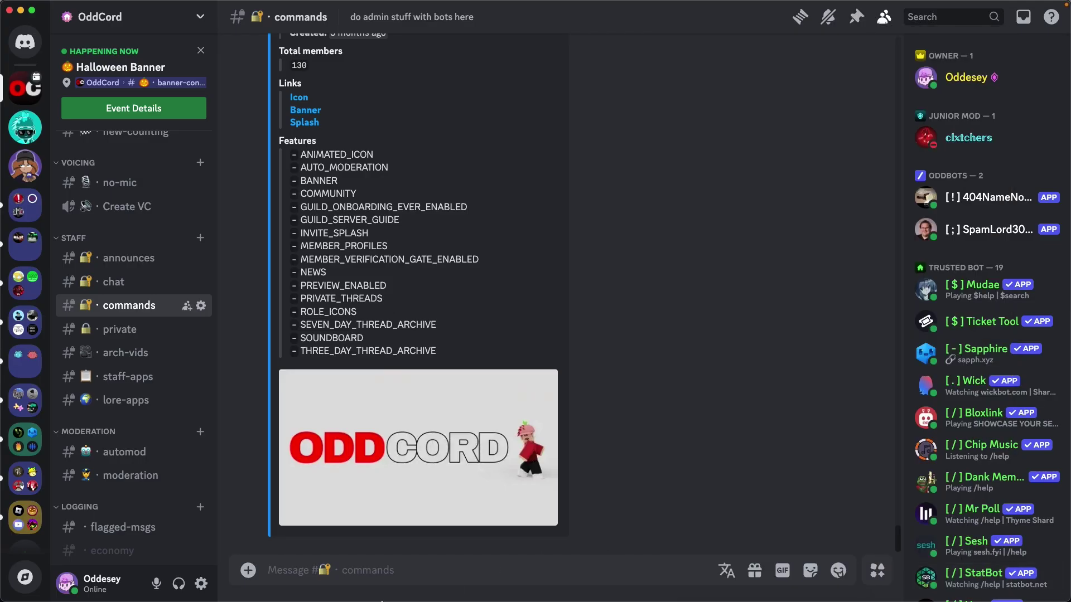
pyautogui.click(32, 11)
pyautogui.press('super+v')
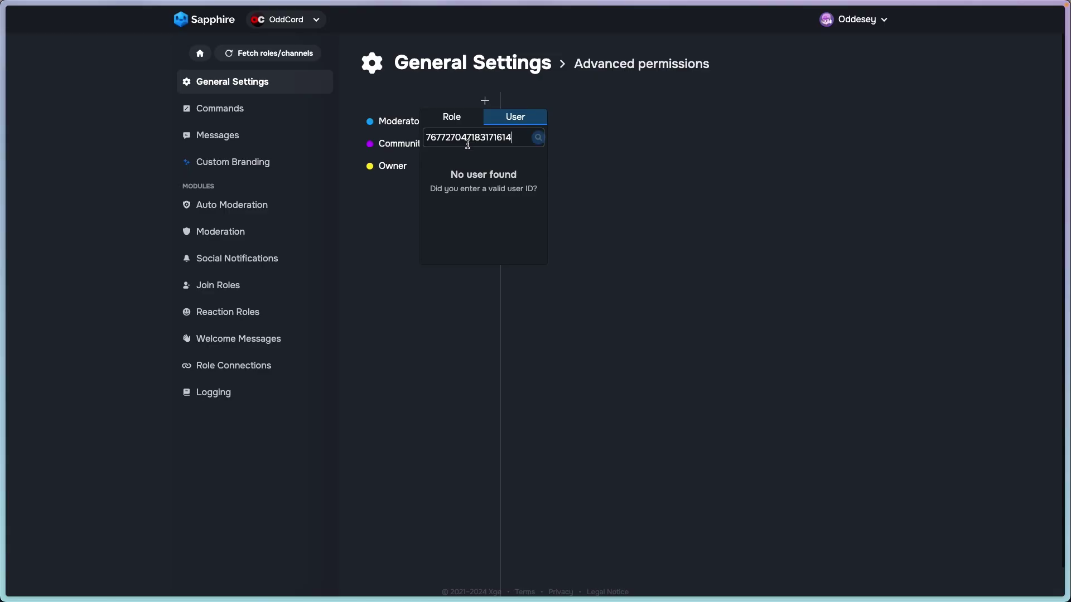
pyautogui.click(536, 139)
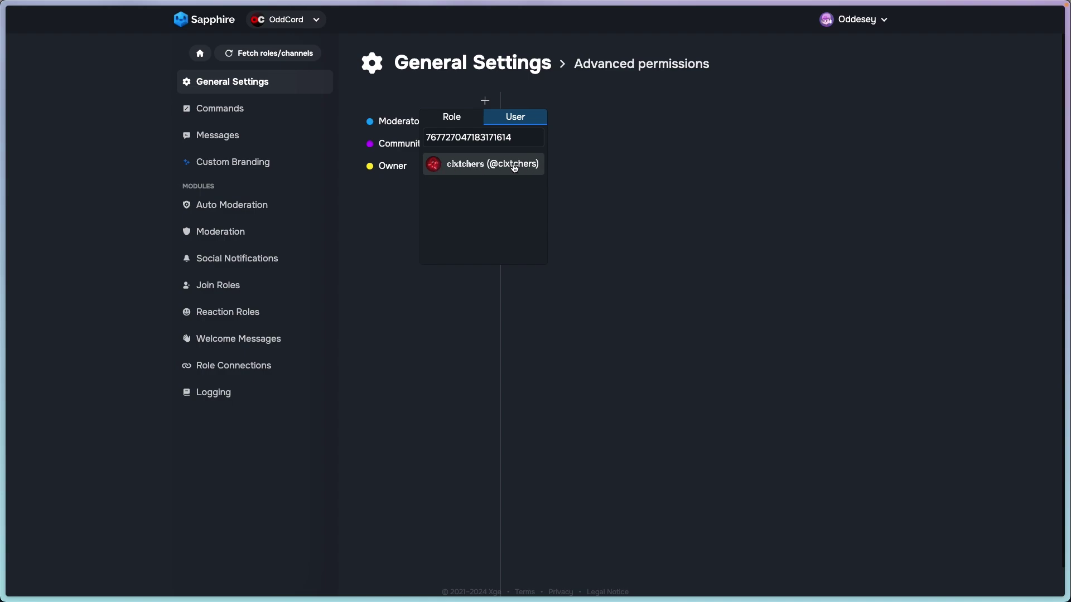
# Browse the roles available for a new entry and examine the existing Moderator role's permissions
pyautogui.click(452, 117)
pyautogui.scroll(-5, 495, 233)
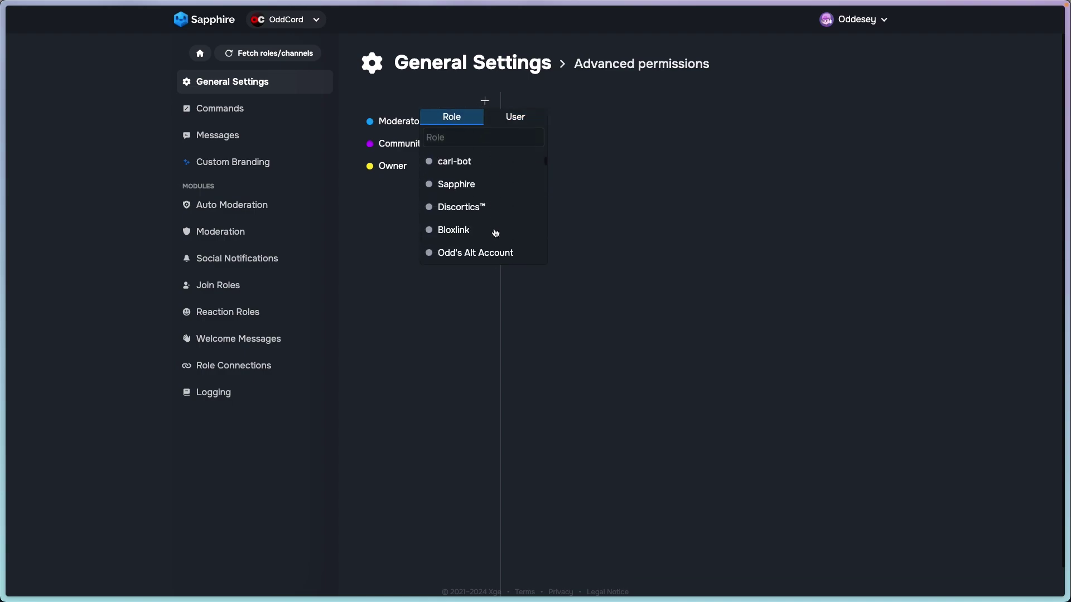
pyautogui.scroll(-10, 495, 234)
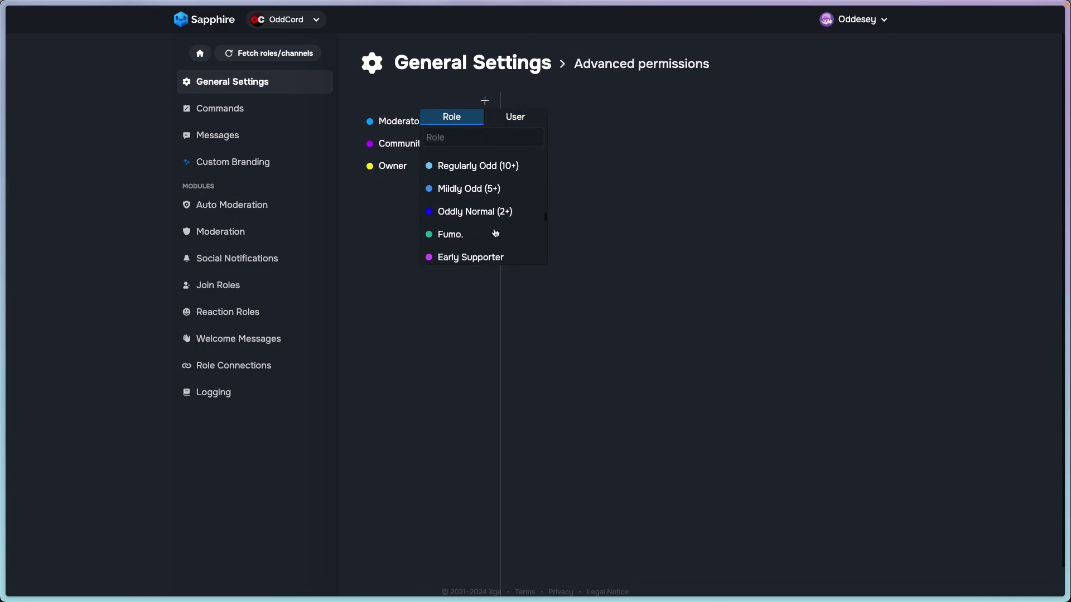
pyautogui.click(371, 221)
pyautogui.scroll(15, 711, 264)
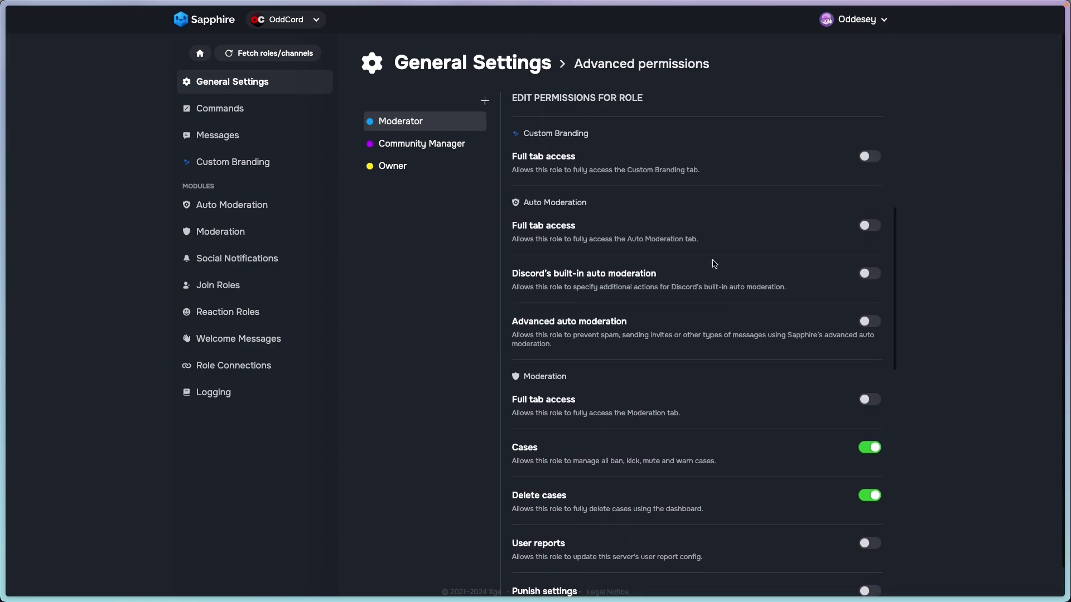
# Examine the advanced permissions of the Community Manager role and the Owner role
pyautogui.click(429, 143)
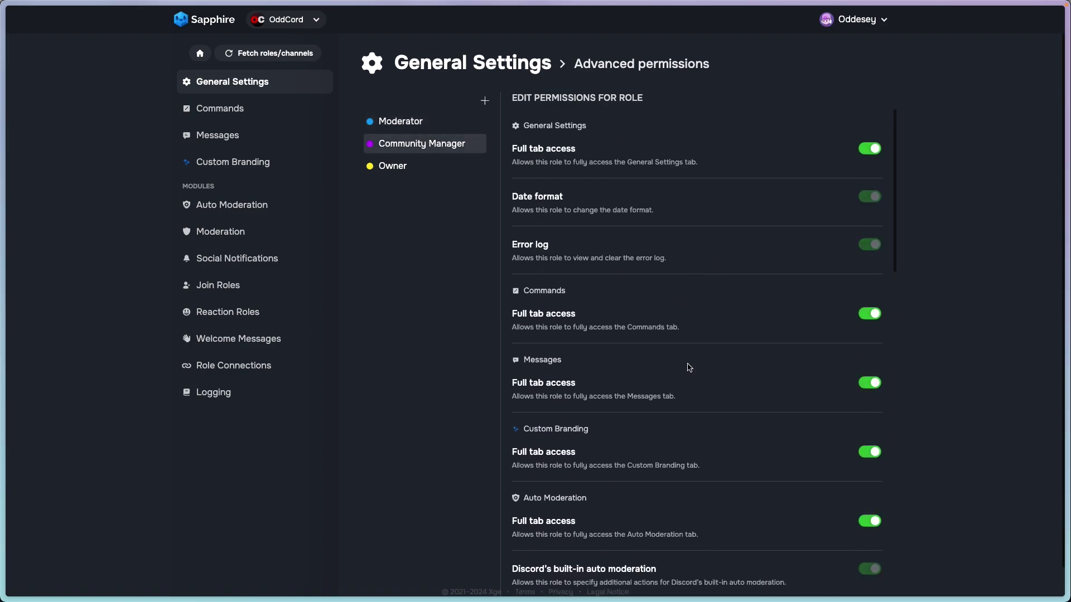
pyautogui.scroll(-5, 660, 364)
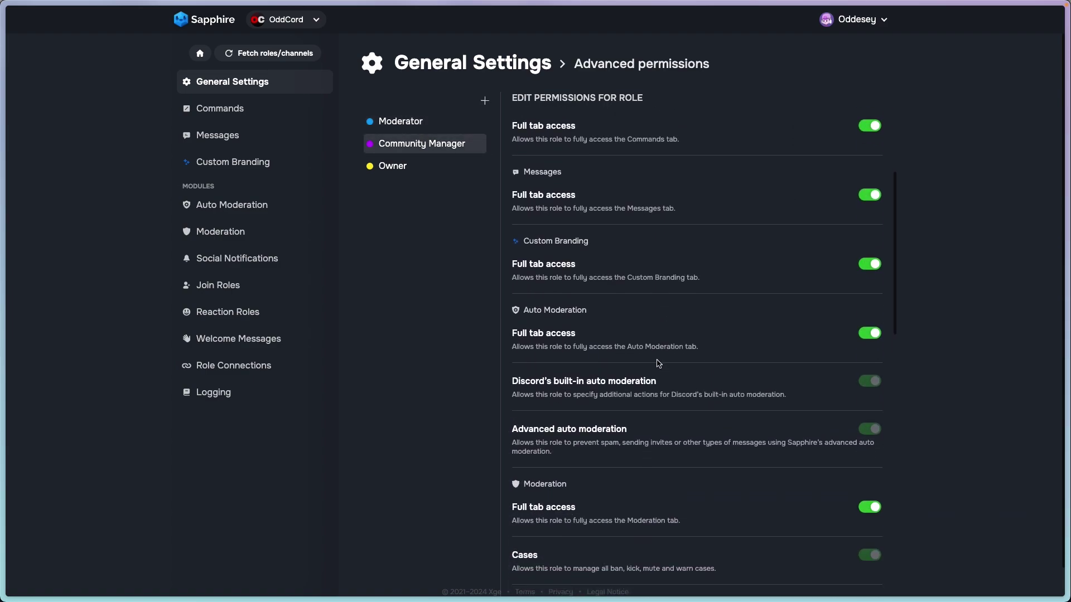
pyautogui.scroll(-4, 660, 363)
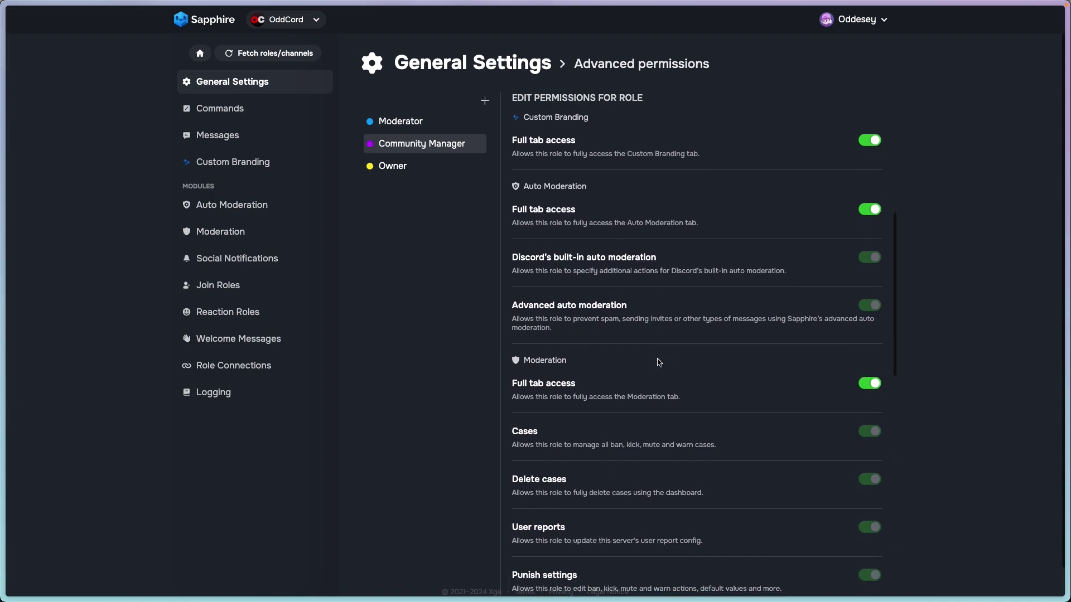
pyautogui.scroll(-6, 660, 362)
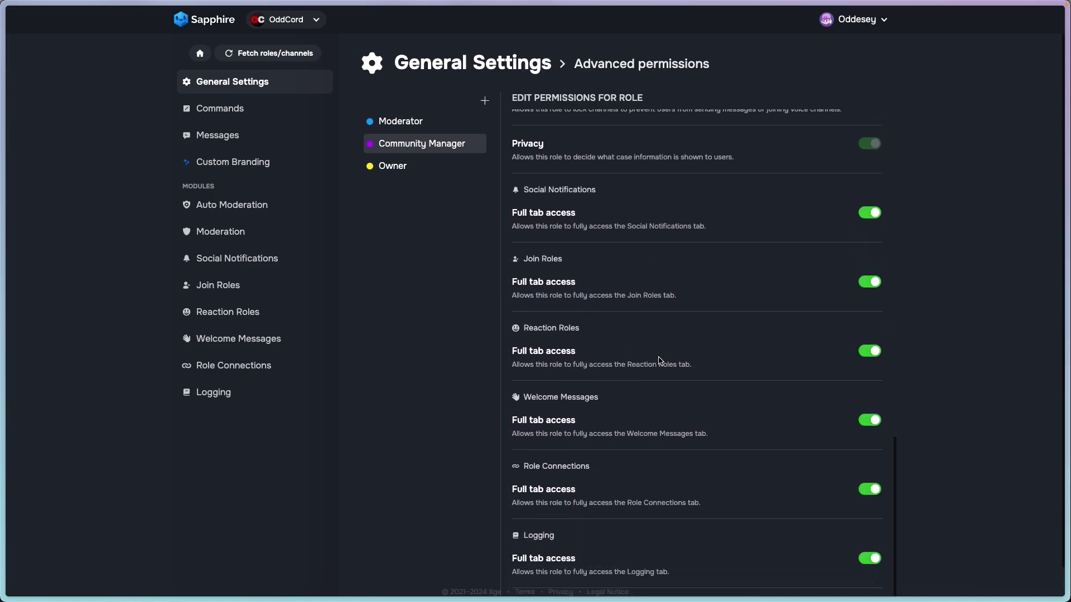
pyautogui.click(408, 168)
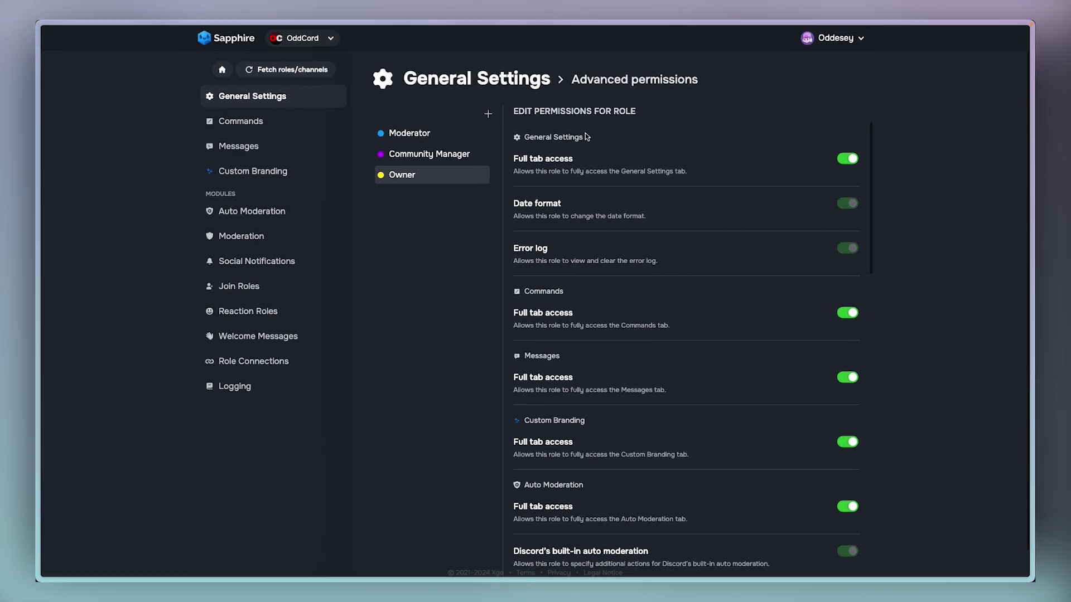
pyautogui.click(484, 107)
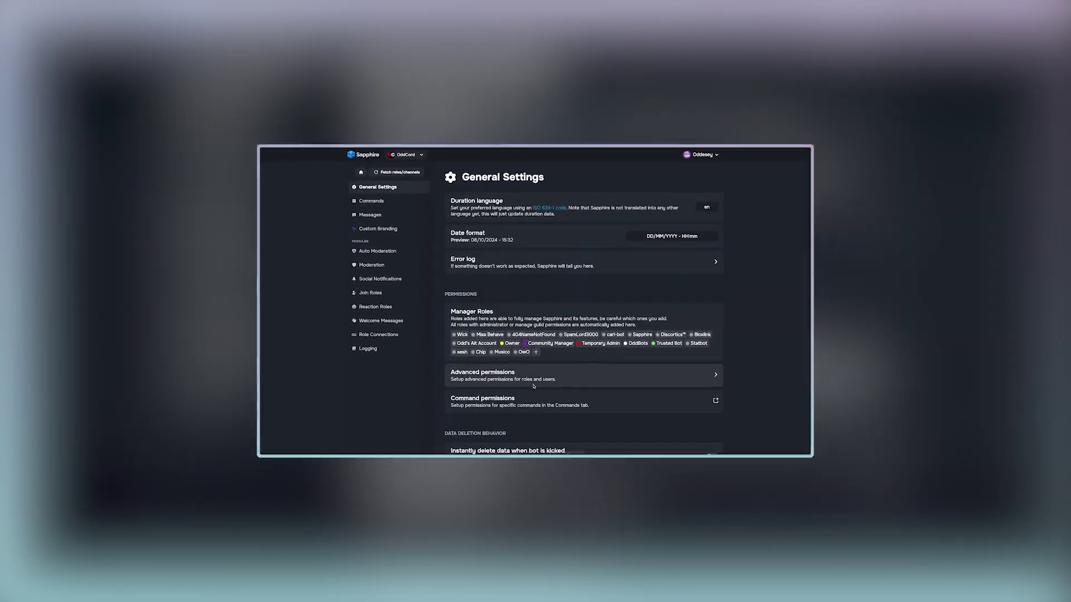
# Review the Command permissions entry and the data deletion behavior in General Settings
pyautogui.scroll(-3, 550, 300)
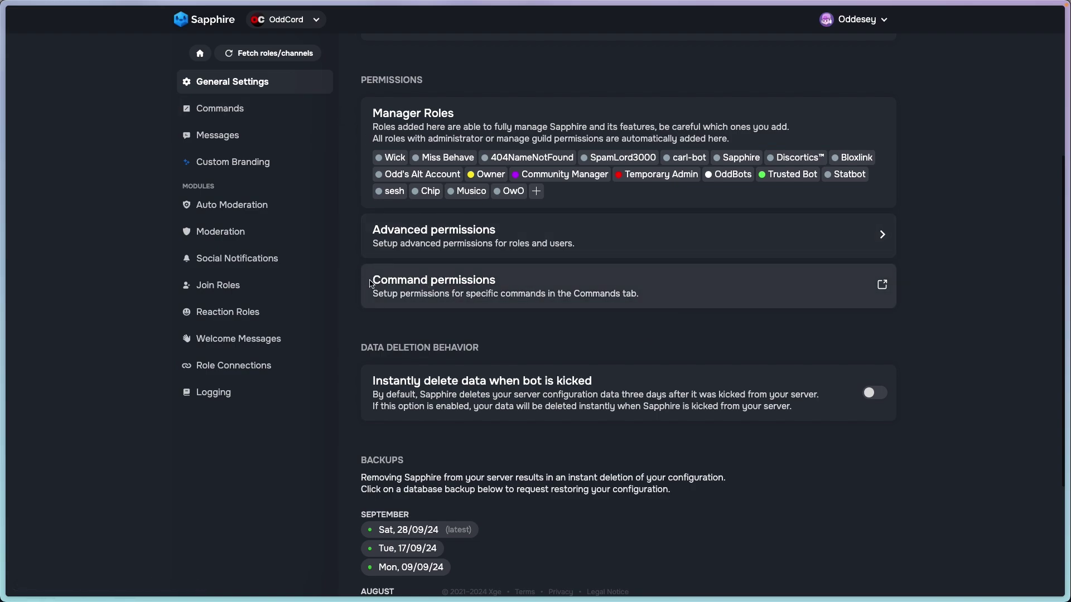
pyautogui.scroll(-2, 676, 362)
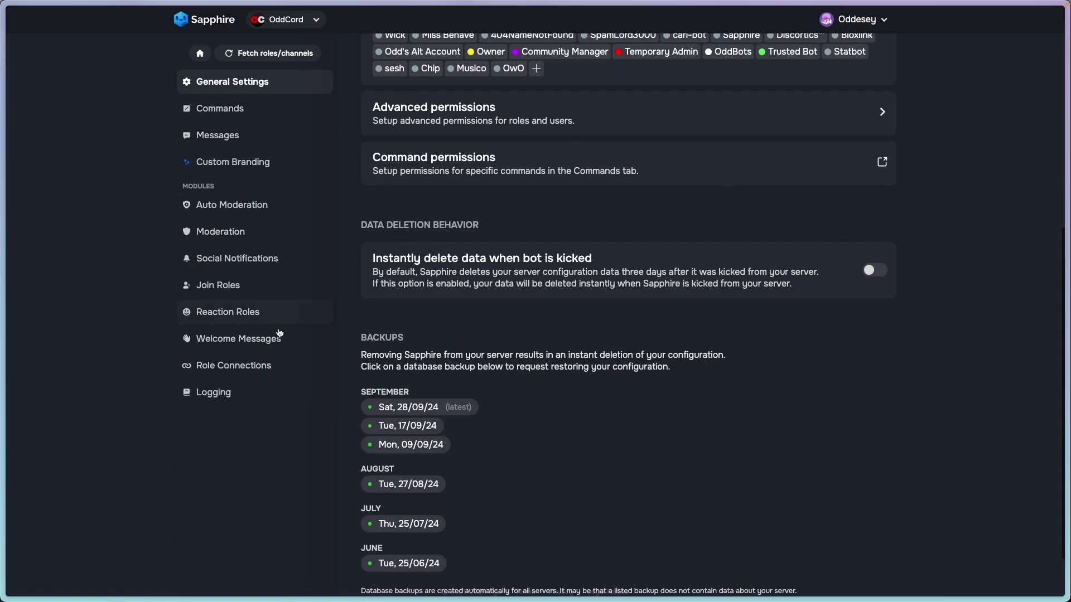
# Browse the Messages, Auto Moderation, Moderation, Join Roles, Reaction Roles and Welcome Messages pages, and return to General Settings
pyautogui.click(275, 136)
pyautogui.click(263, 205)
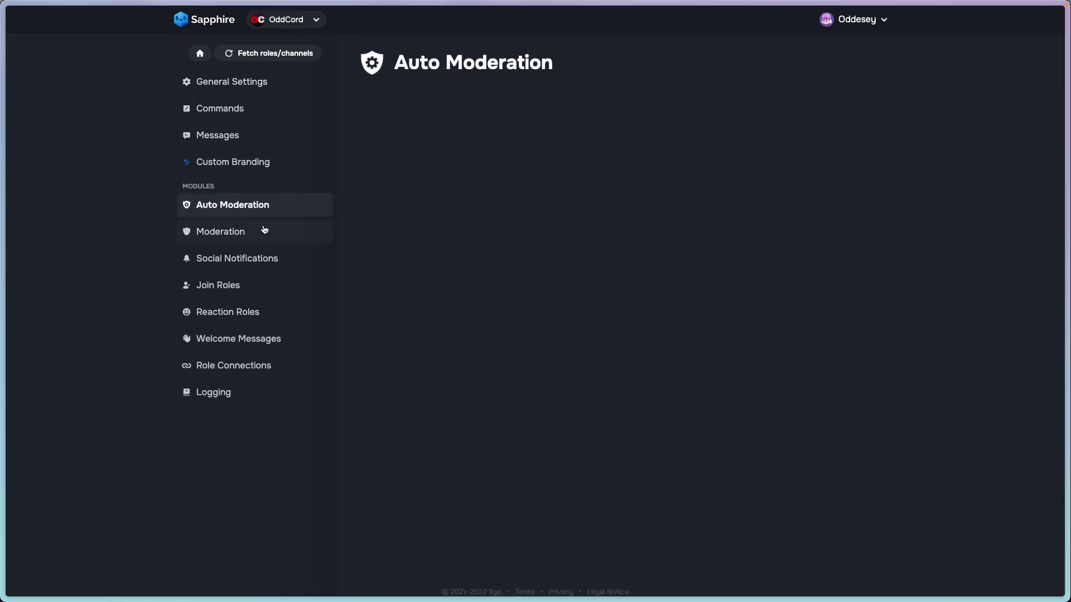
pyautogui.click(263, 230)
pyautogui.click(259, 285)
pyautogui.click(262, 312)
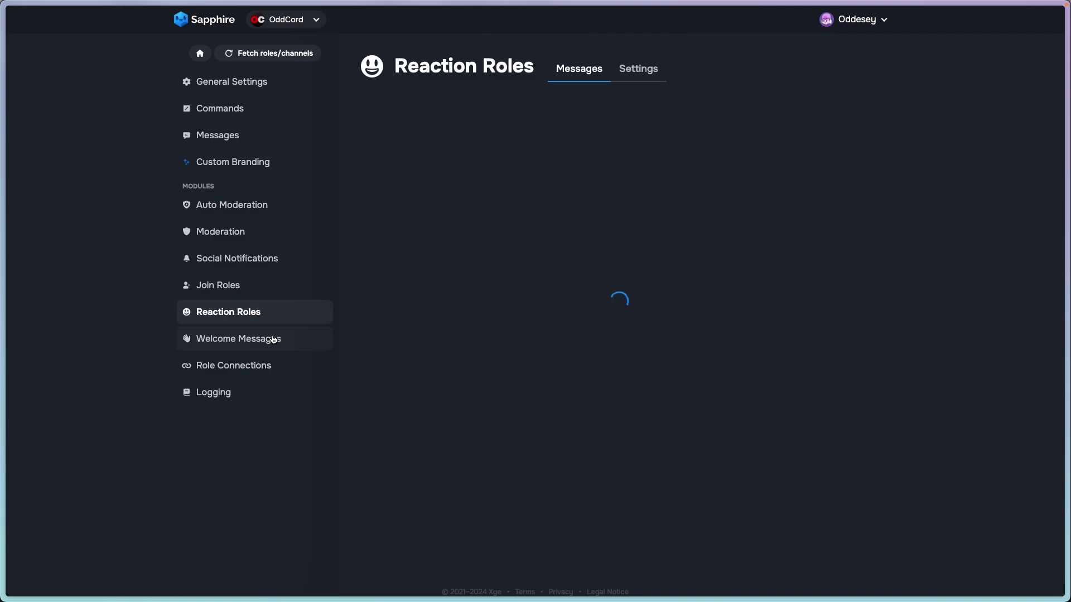
pyautogui.click(266, 338)
pyautogui.click(271, 86)
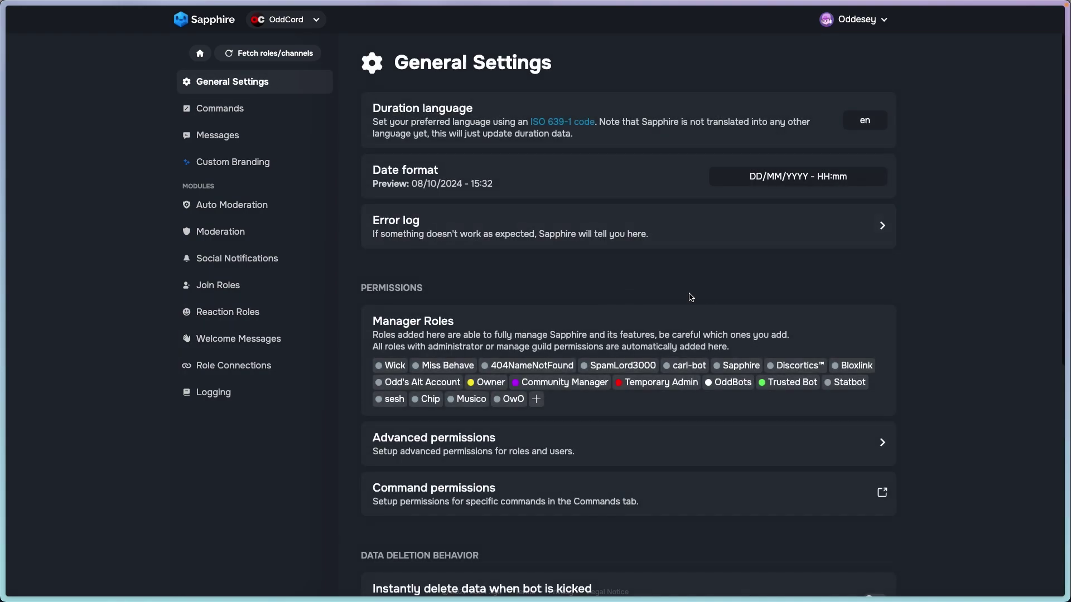
# Examine the database backups from June to September and the instant data deletion option in General Settings
pyautogui.scroll(-7, 655, 337)
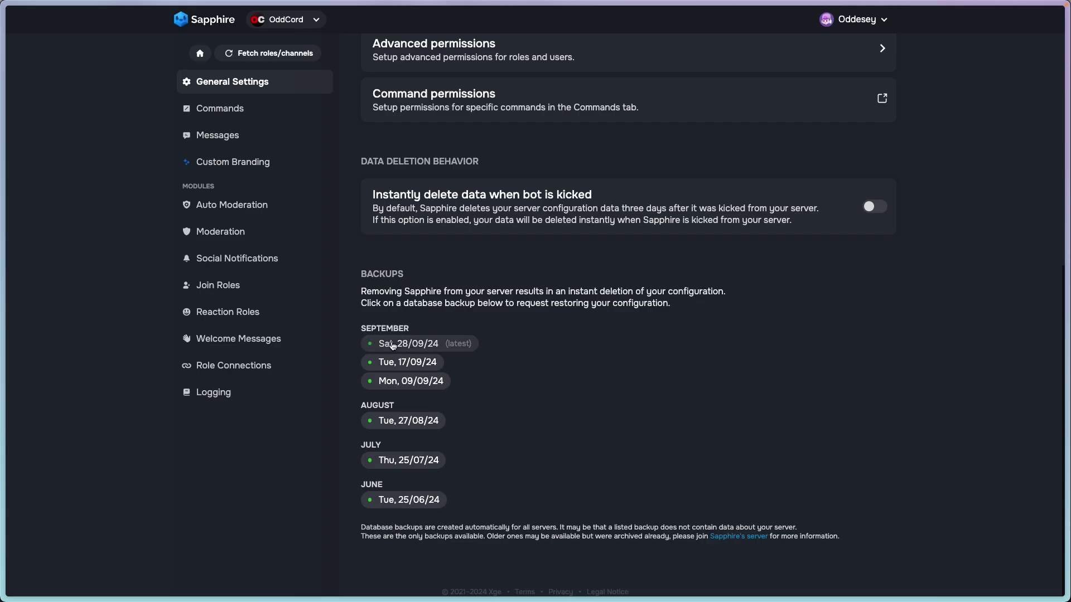
pyautogui.scroll(-3, 401, 348)
pyautogui.scroll(1, 592, 198)
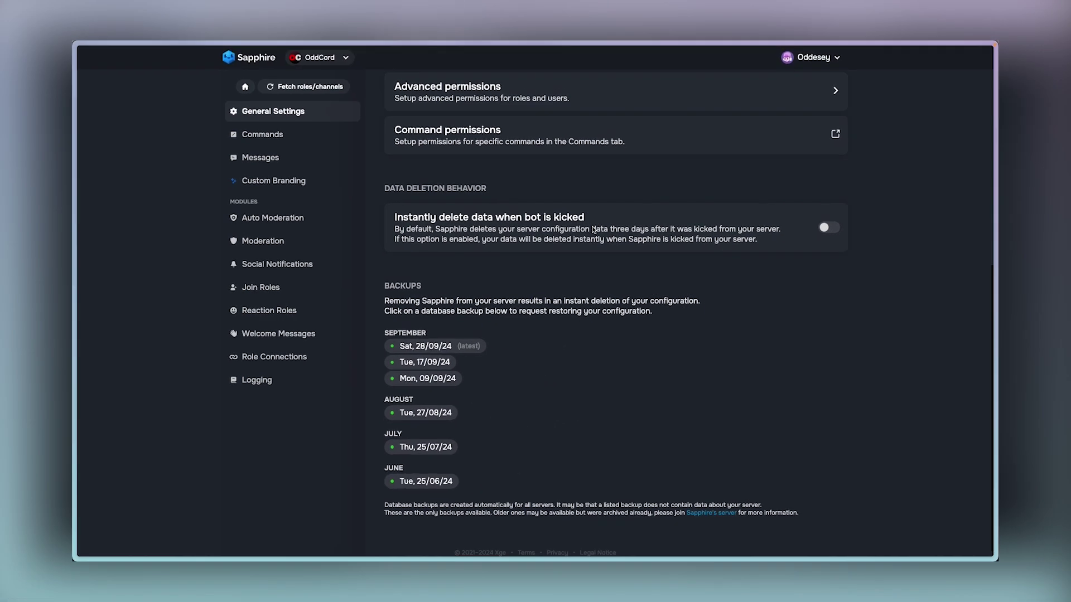